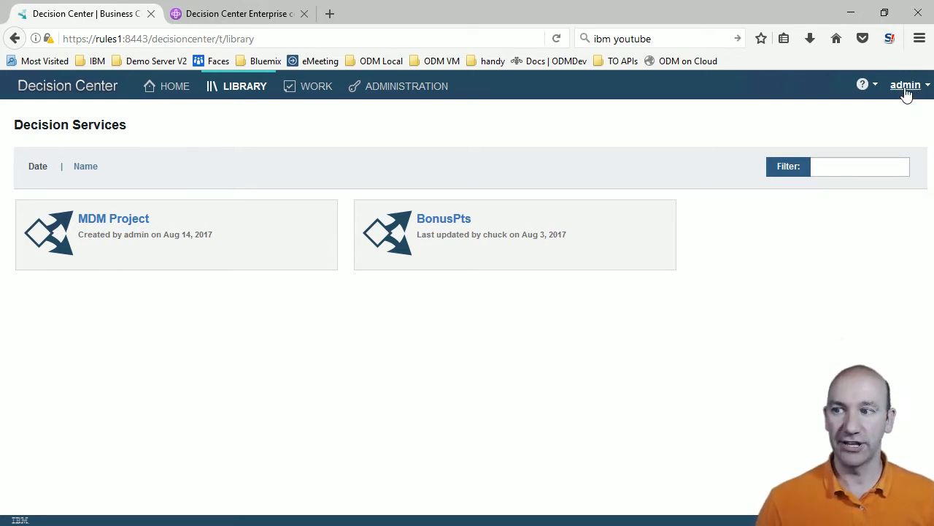
Step: Open the Decision Center administration area and review the list of users with their assigned groups
left_click(417, 93)
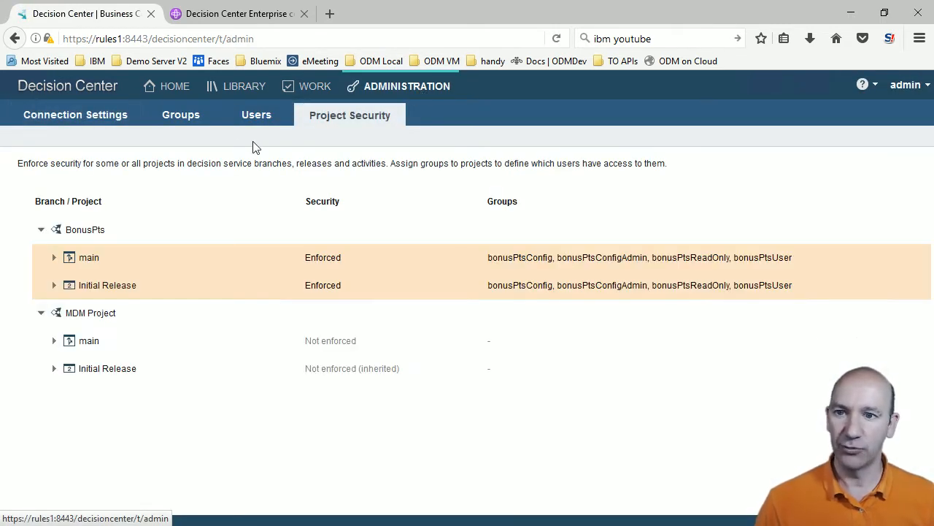
left_click(248, 117)
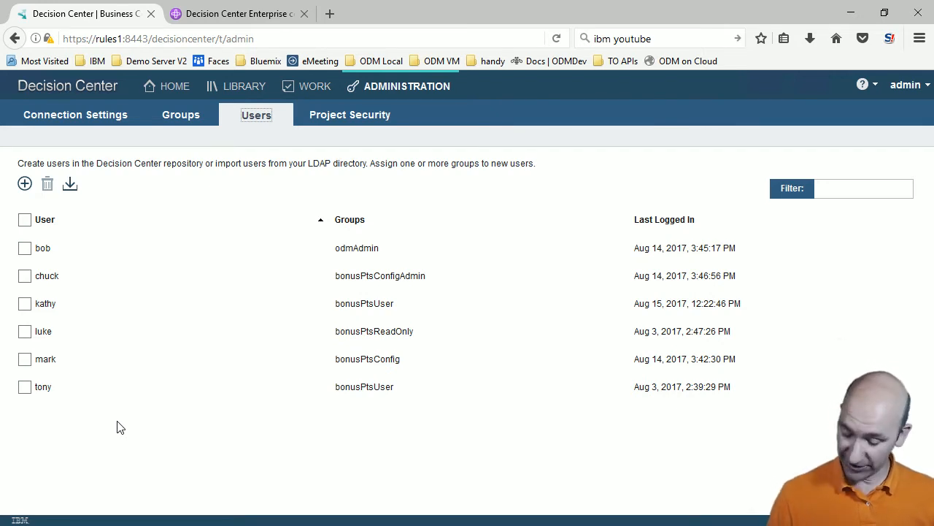
Step: Switch to Softerra LDAP Browser and examine the groups and users containers under OU=odm in AD Local
key("alt+Tab")
key("alt+Tab")
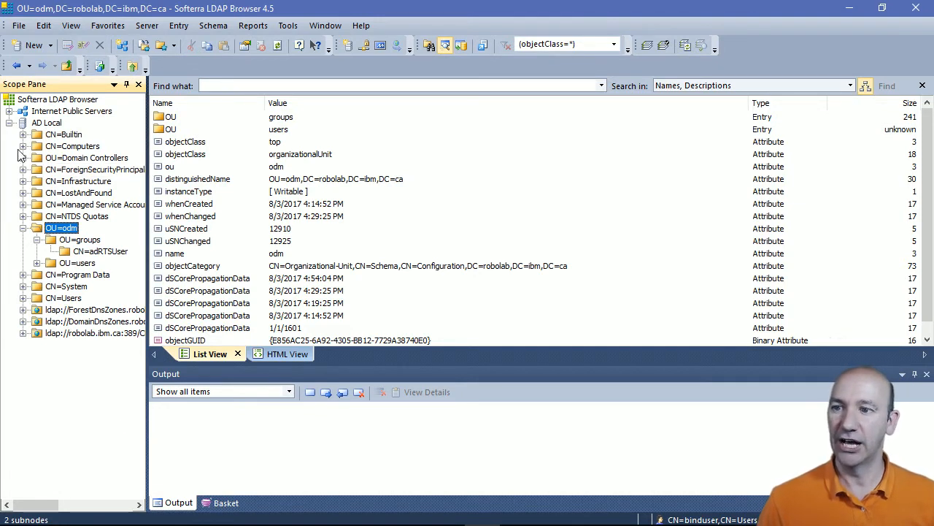
double_click(73, 135)
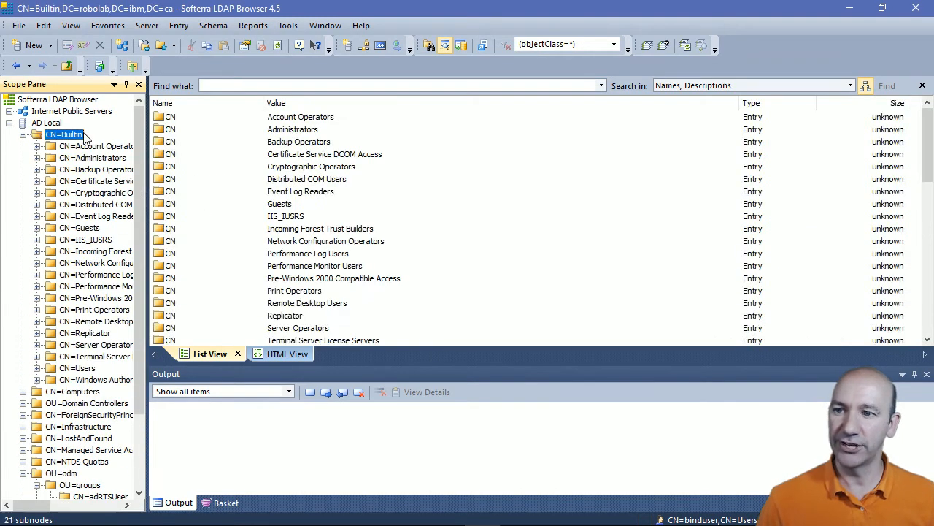
left_click(22, 135)
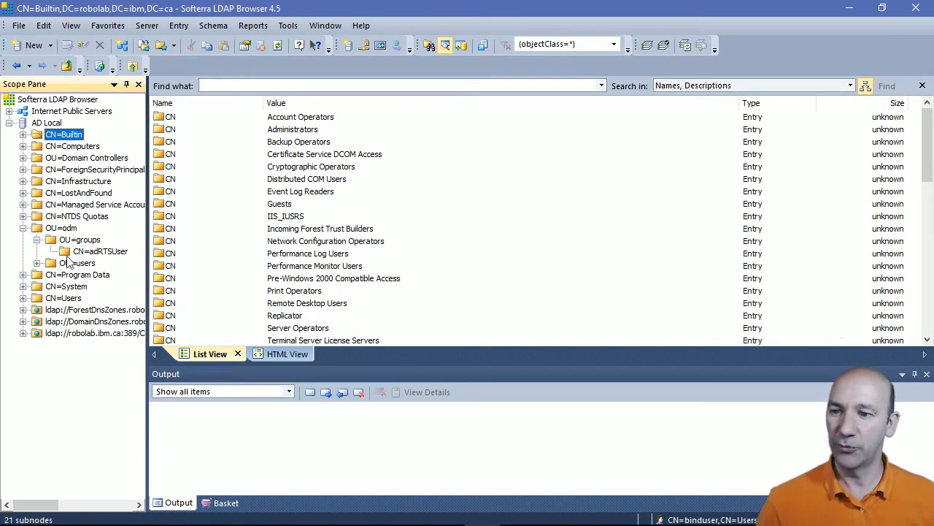
left_click(66, 229)
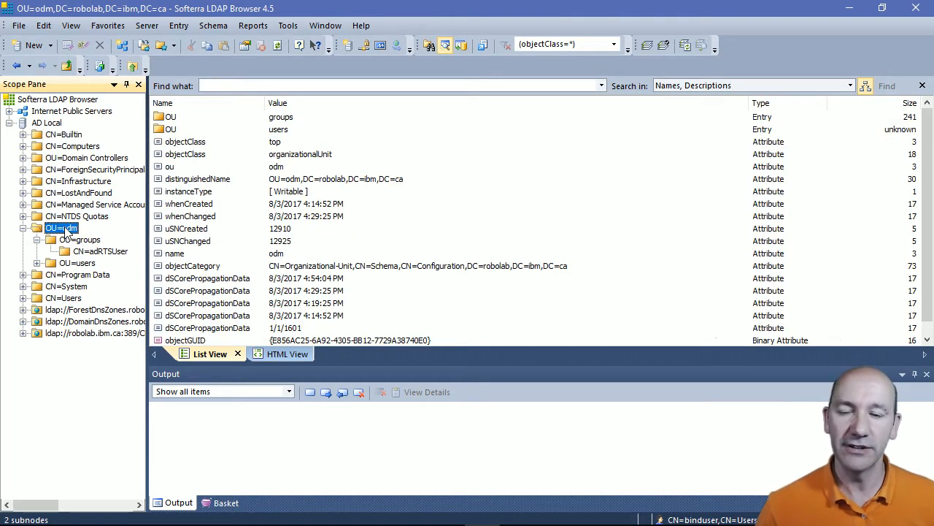
left_click(77, 239)
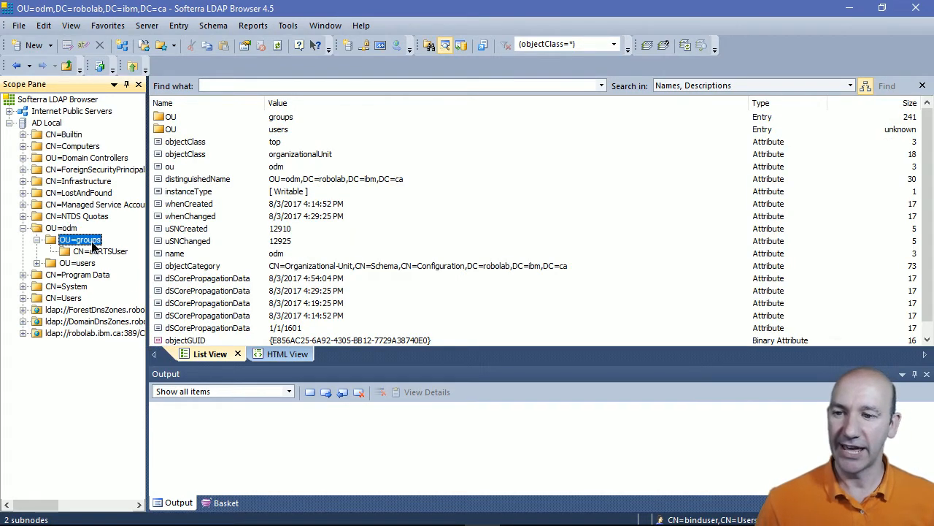
left_click(78, 263)
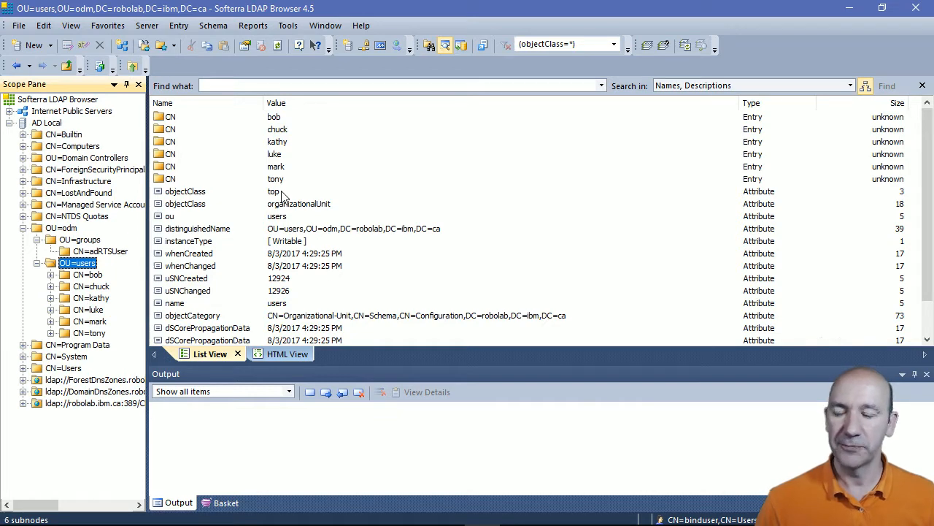
Step: Inspect the member entries of the adRTSUser group and compare them with the OU=users container
left_click(113, 253)
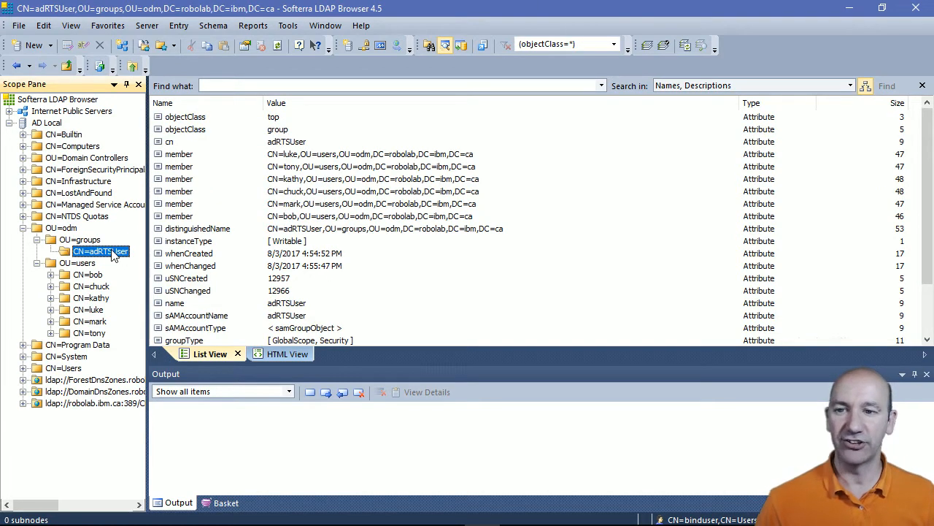
left_click(181, 155)
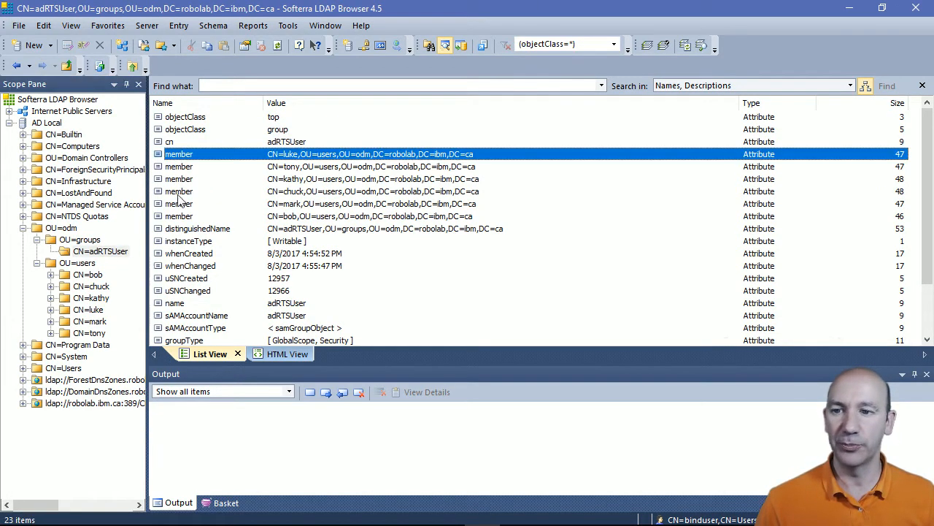
left_click(184, 217)
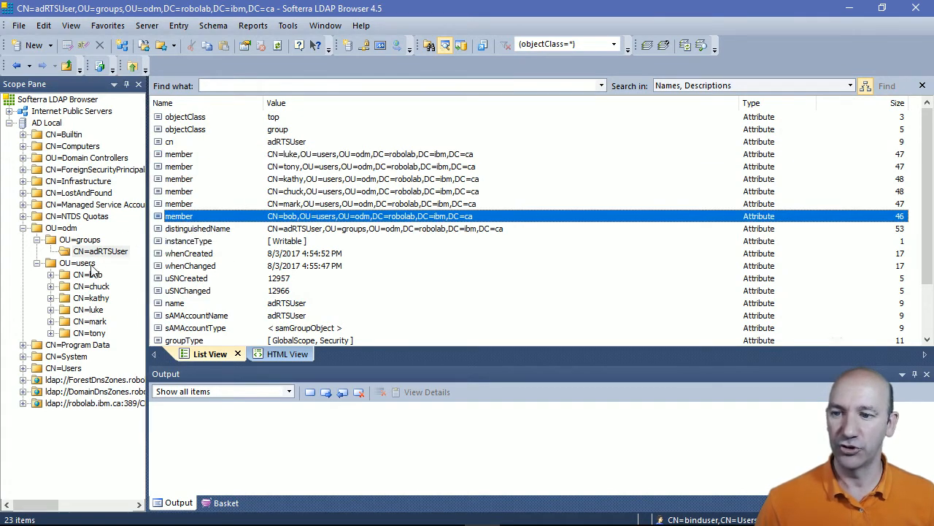
left_click(91, 265)
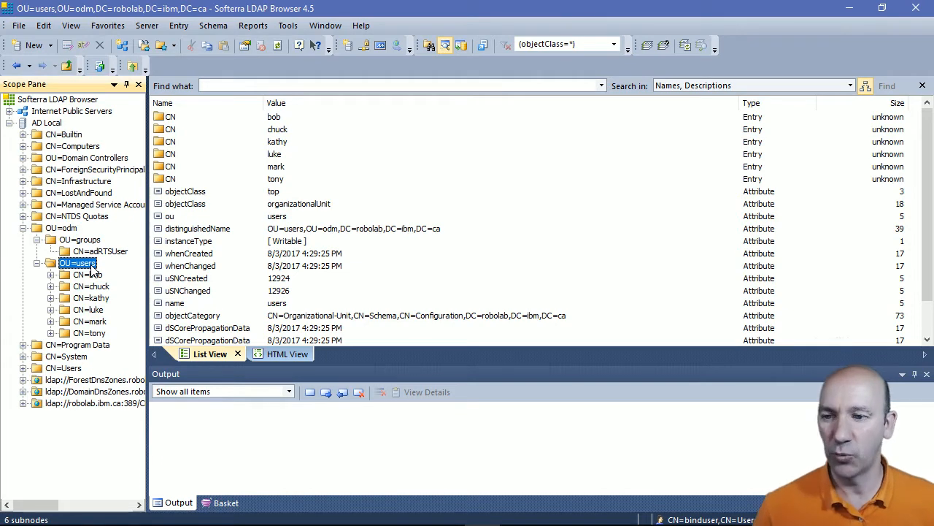
left_click(104, 251)
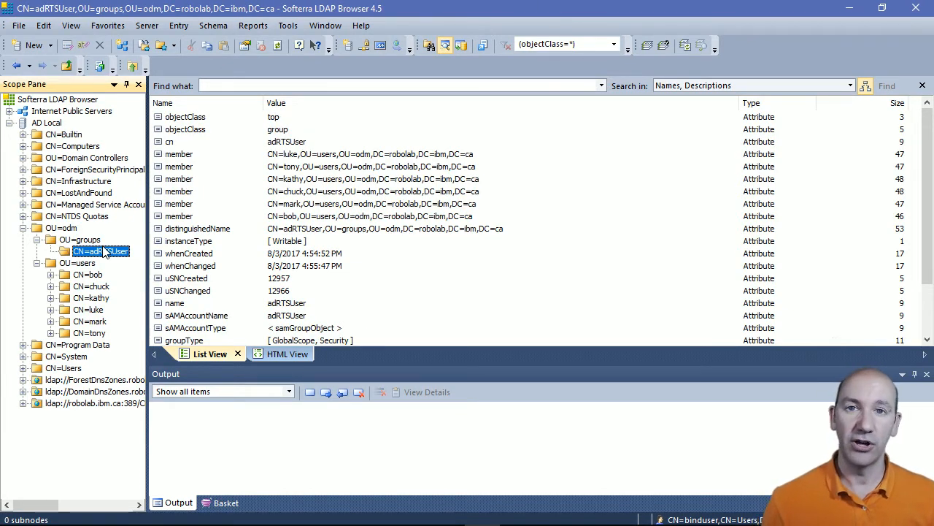
Step: Switch to the WebSphere console and view the repositories in the federated repositories configuration under global security
key("alt+Tab")
key("Tab")
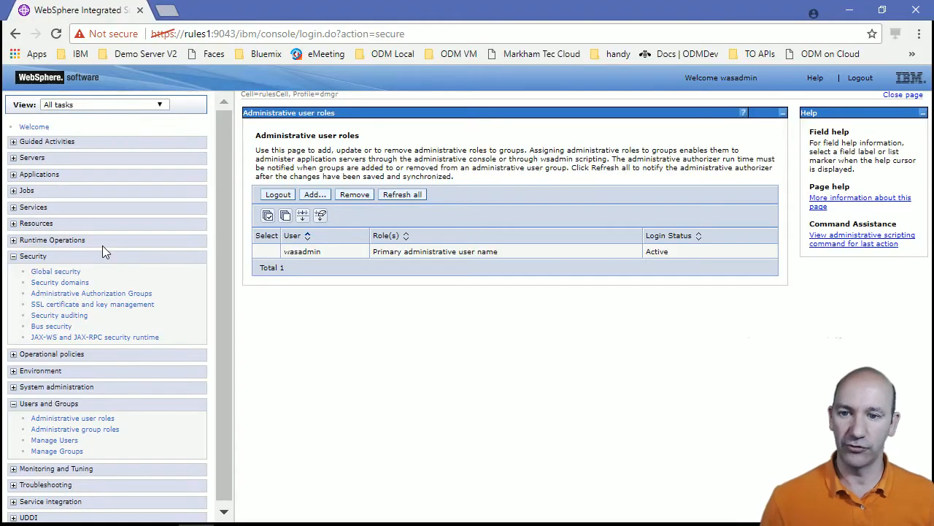
left_click(67, 272)
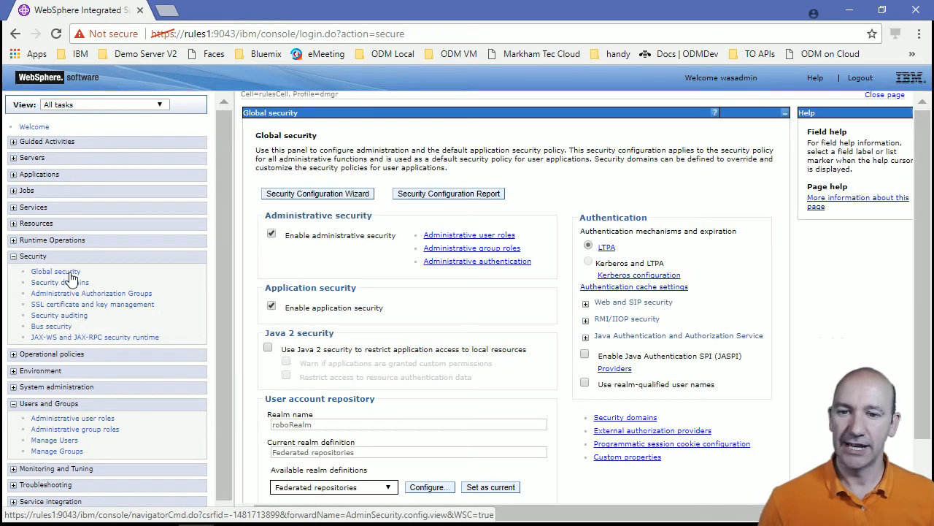
left_click(428, 487)
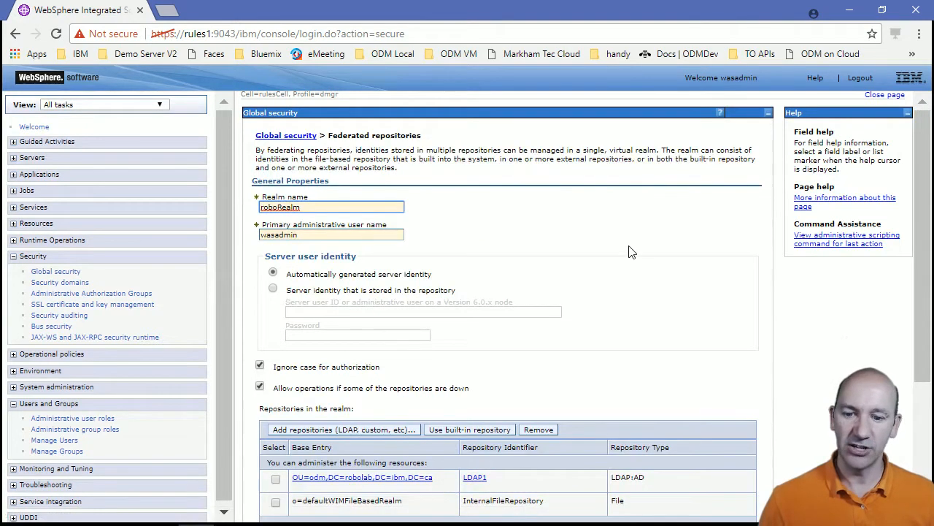
scroll(630, 250, "down", 2)
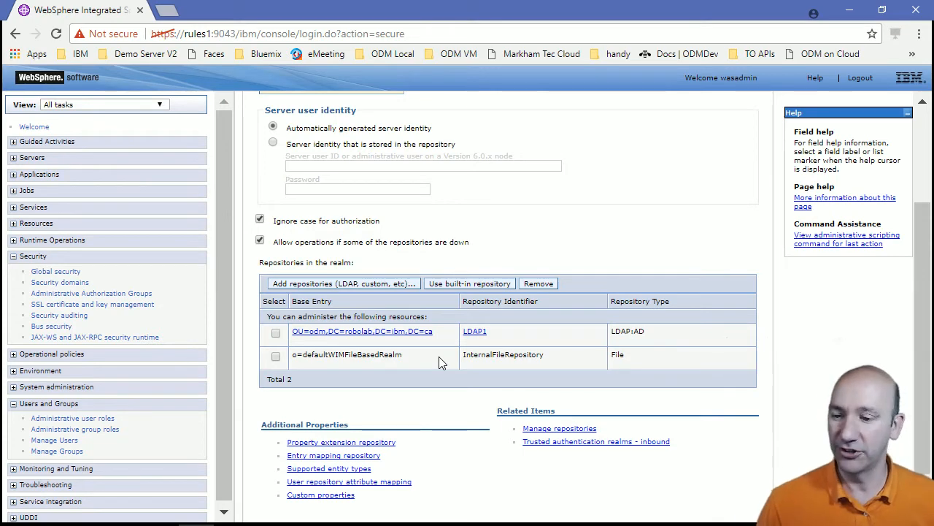
Step: Review the WebSphere users and groups drawn from the LDAP and file-based repositories
left_click(64, 442)
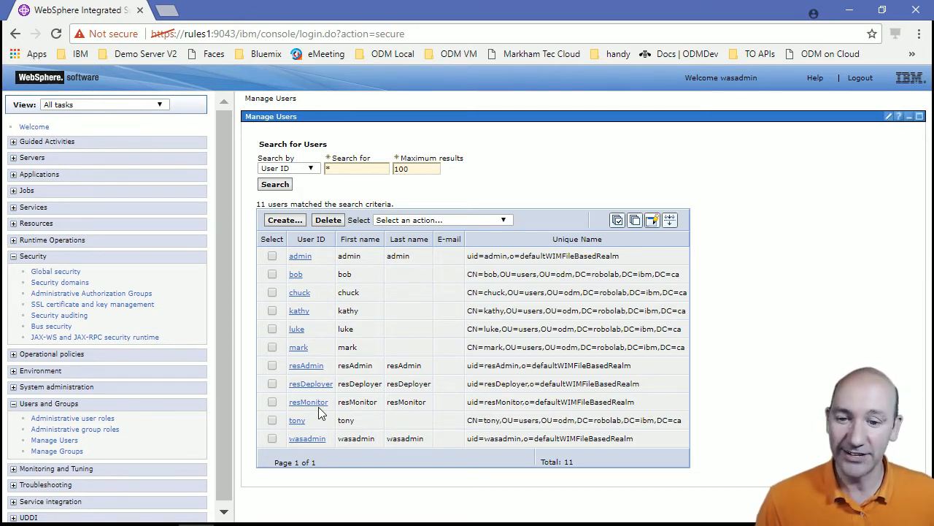
left_click(45, 452)
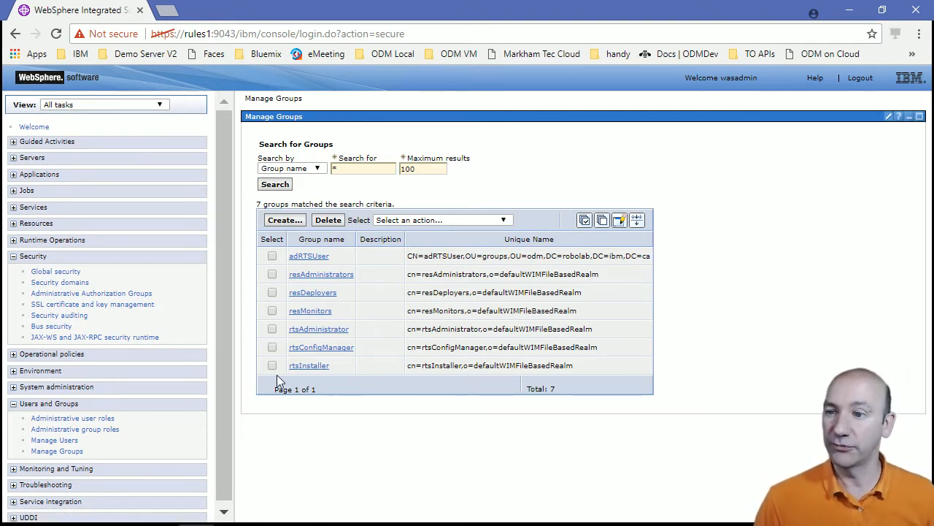
Step: Open the security role to user/group mapping of the ILOG Rule Team Server enterprise application
left_click(13, 175)
left_click(23, 223)
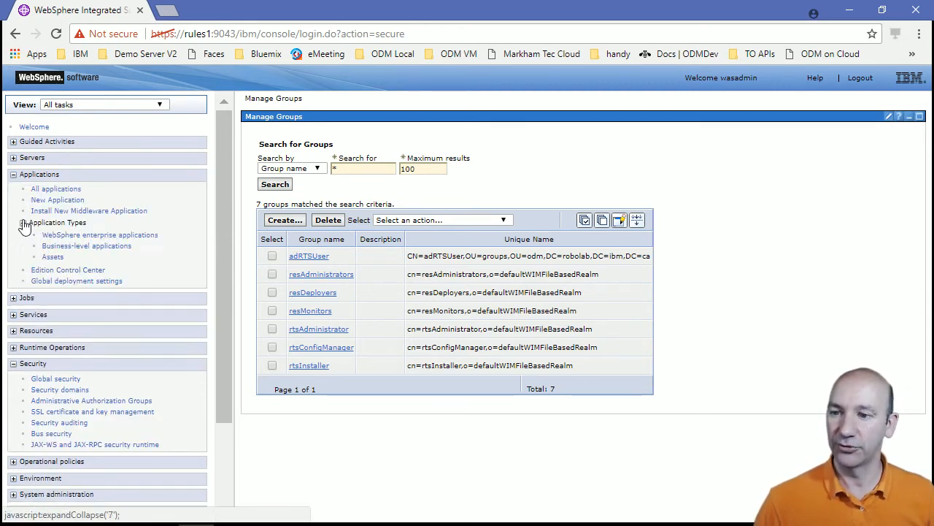
left_click(73, 235)
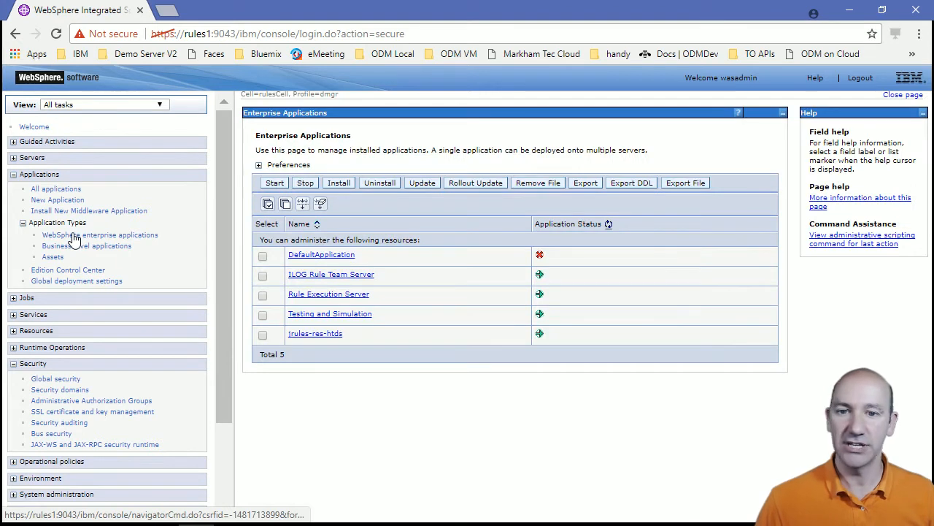
left_click(358, 280)
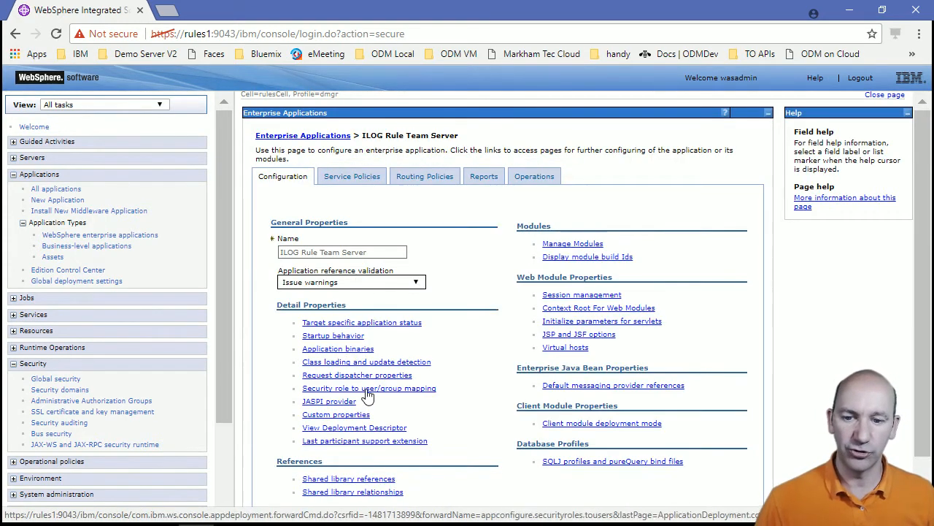
left_click(367, 389)
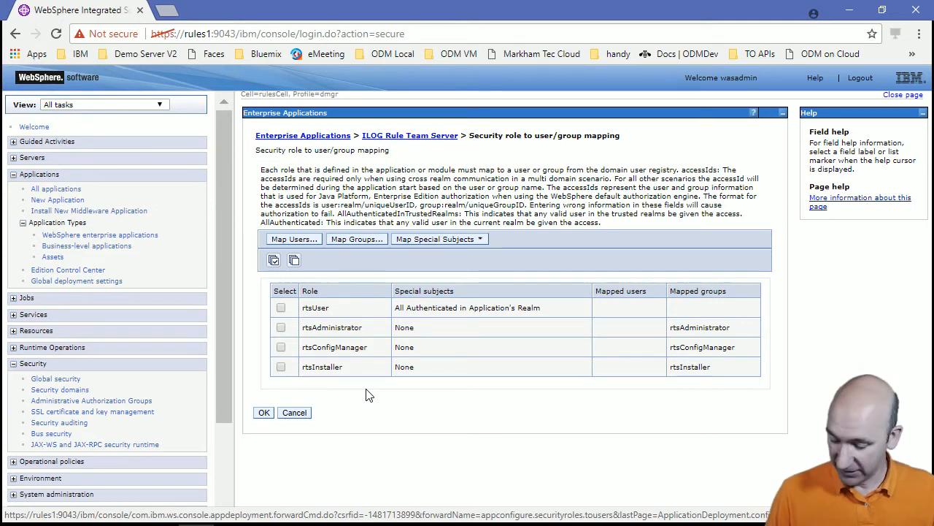
Step: Switch back to Decision Center and review its groups with their permissions, followed by its users
key("alt+Tab")
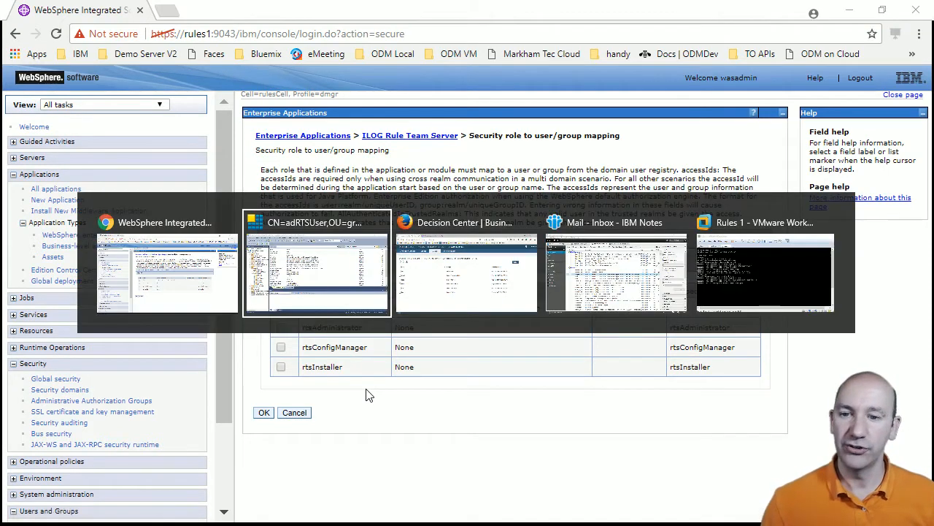
key("alt+Tab")
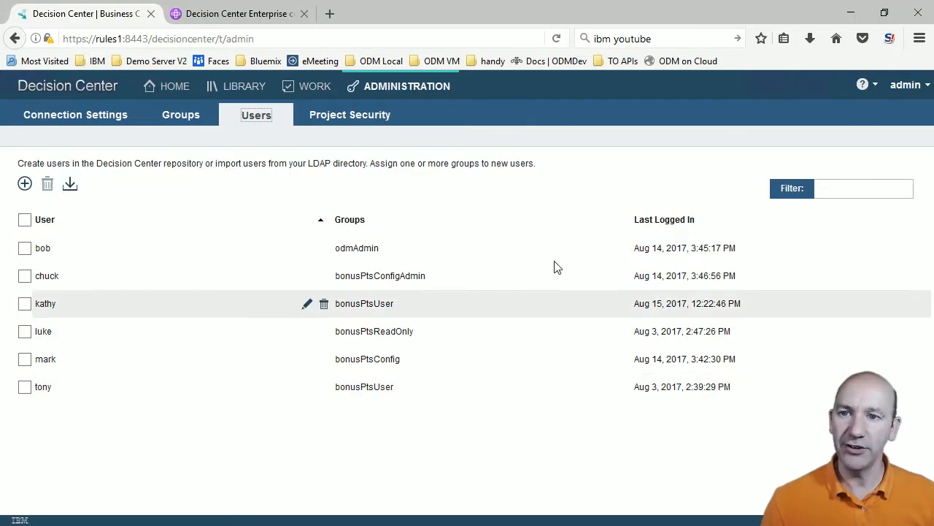
left_click(181, 118)
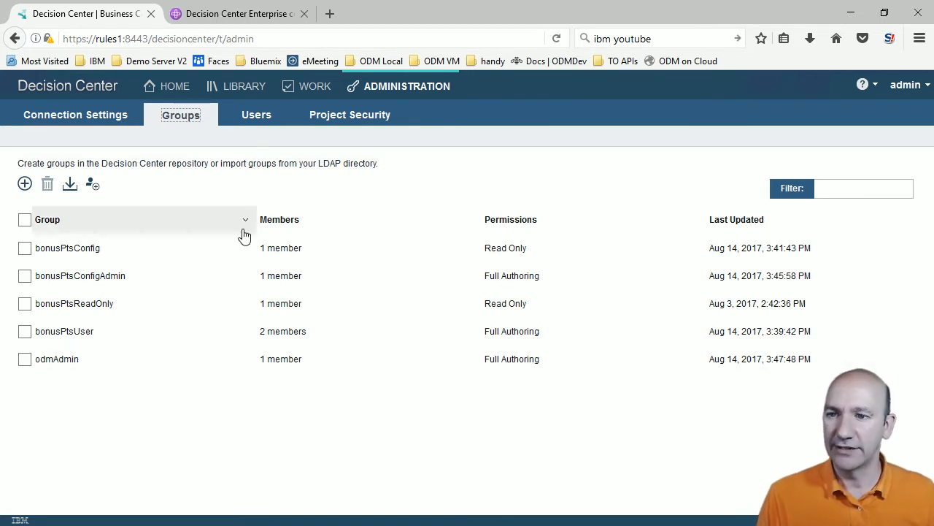
left_click(252, 115)
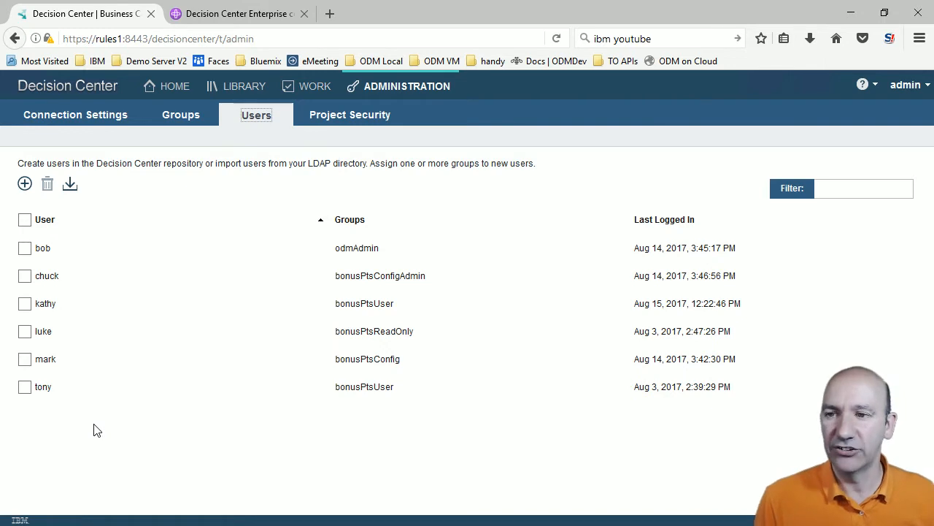
Step: Open the ldap server connection for editing and examine its search connection DN, password field and group search base
left_click(77, 117)
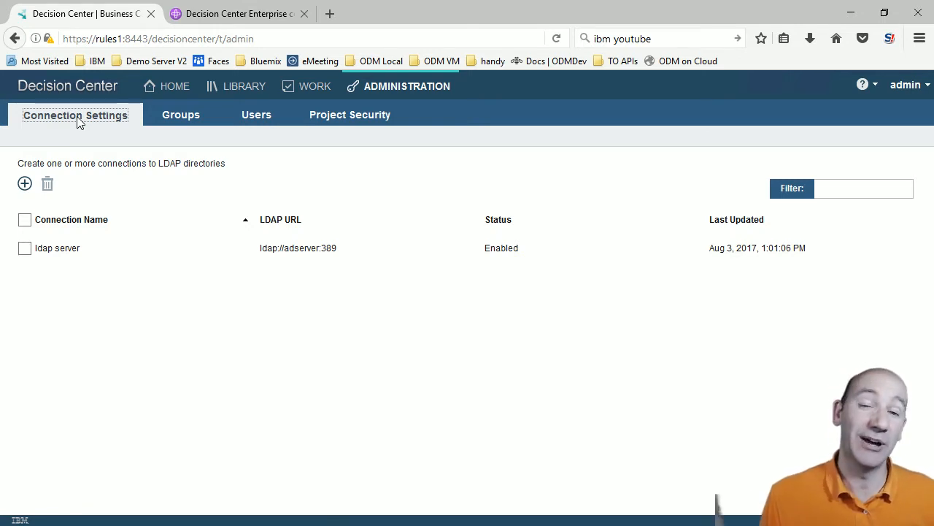
mouse_move(83, 262)
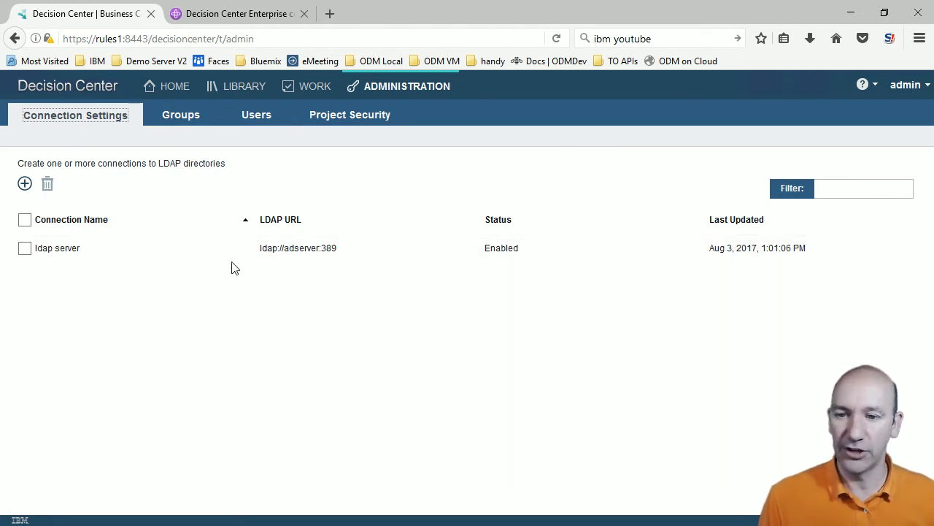
mouse_move(235, 256)
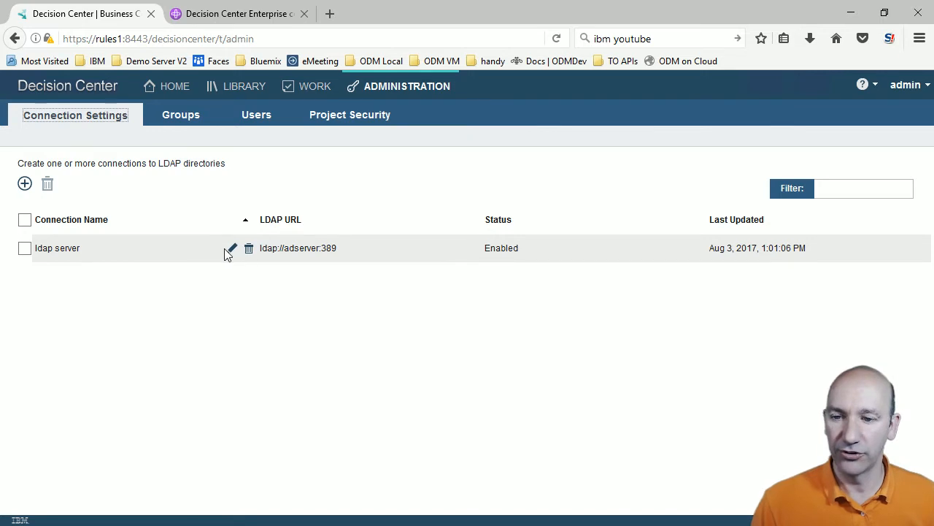
left_click(231, 251)
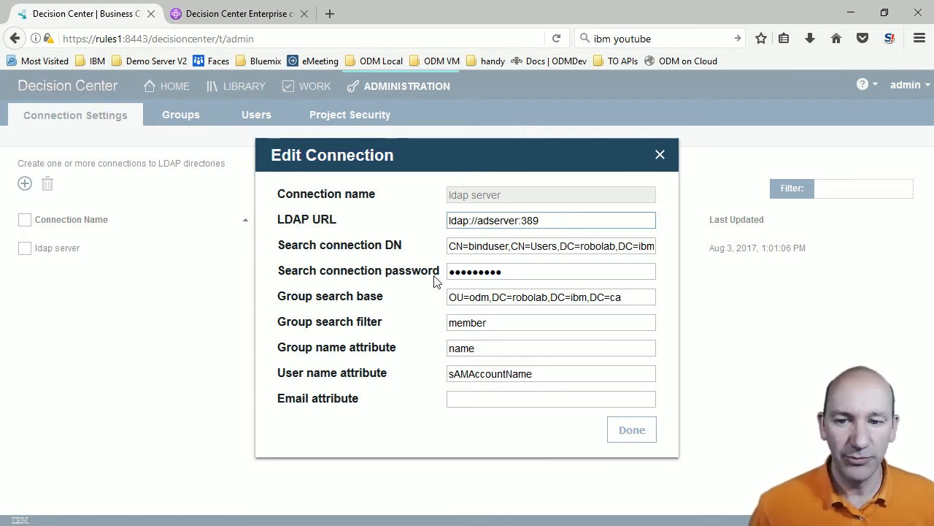
left_click(458, 245)
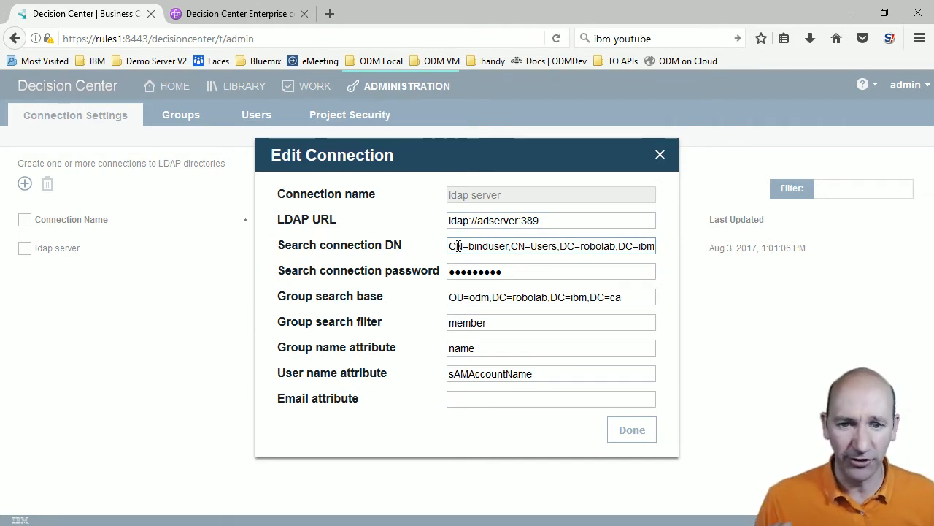
left_click(513, 268)
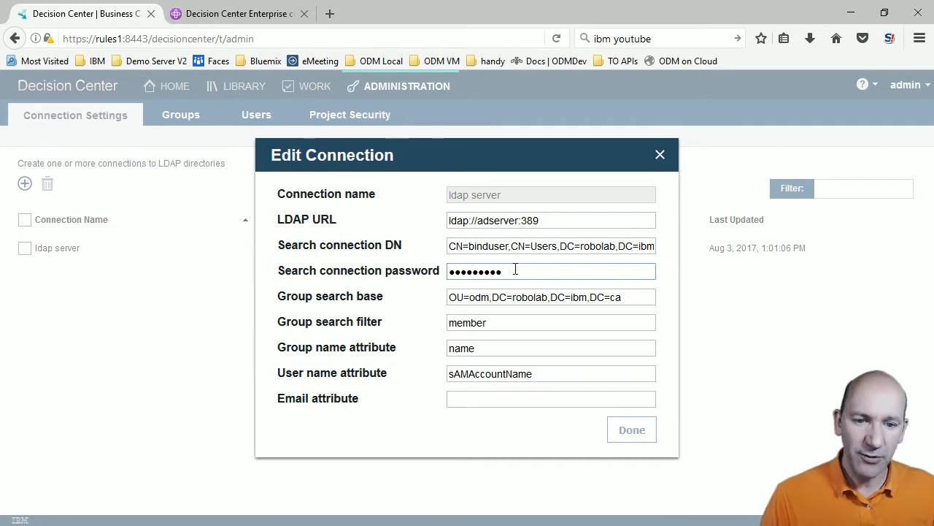
left_click(635, 297)
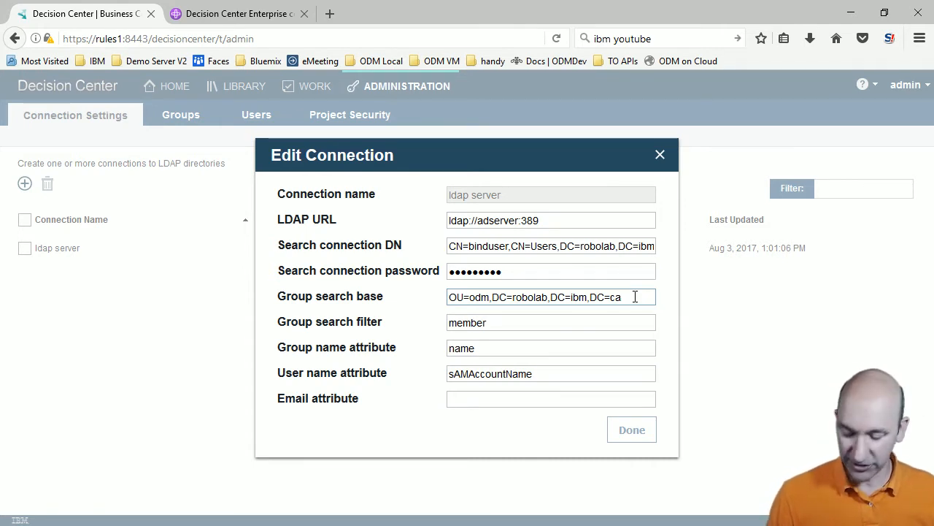
Step: Switch to Softerra LDAP Browser and compare the OU=odm entry with the connection's group search base in Decision Center
key("alt+Tab")
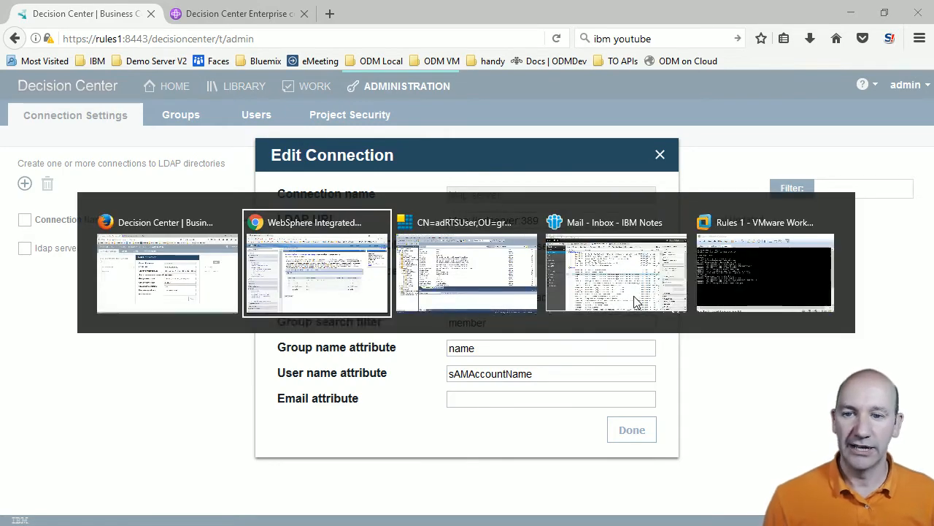
key("alt+Tab")
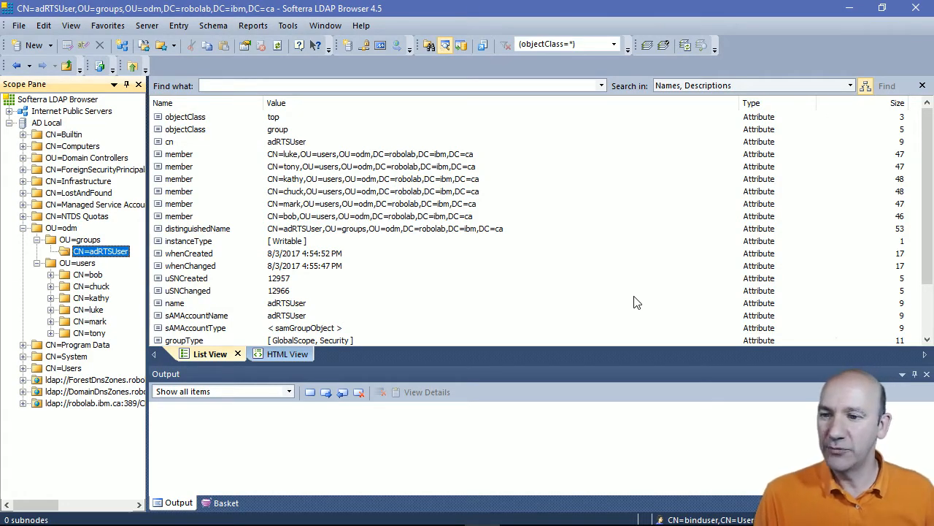
left_click(74, 229)
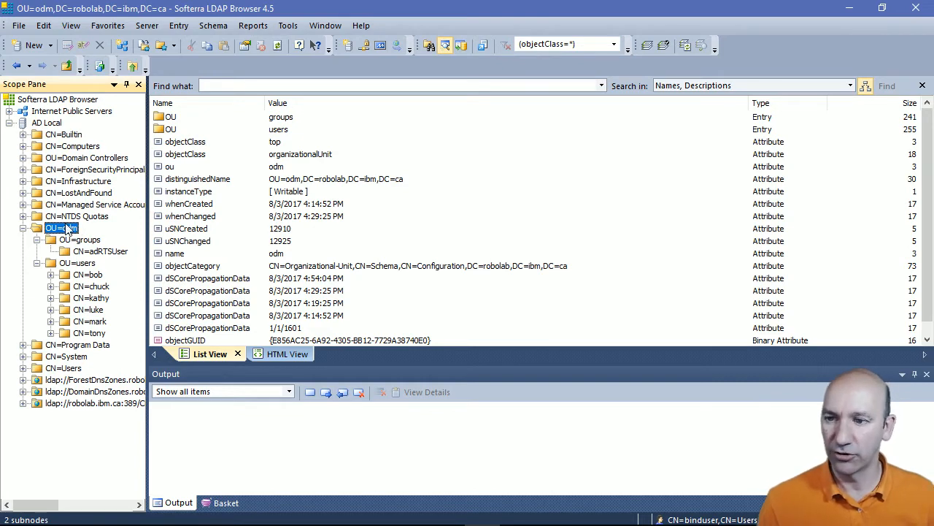
key("alt+Tab")
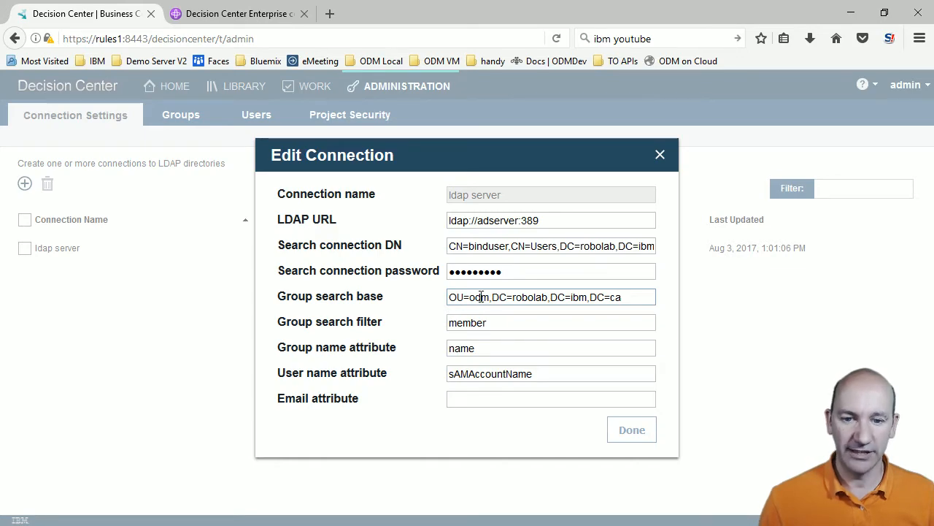
key("alt+Tab")
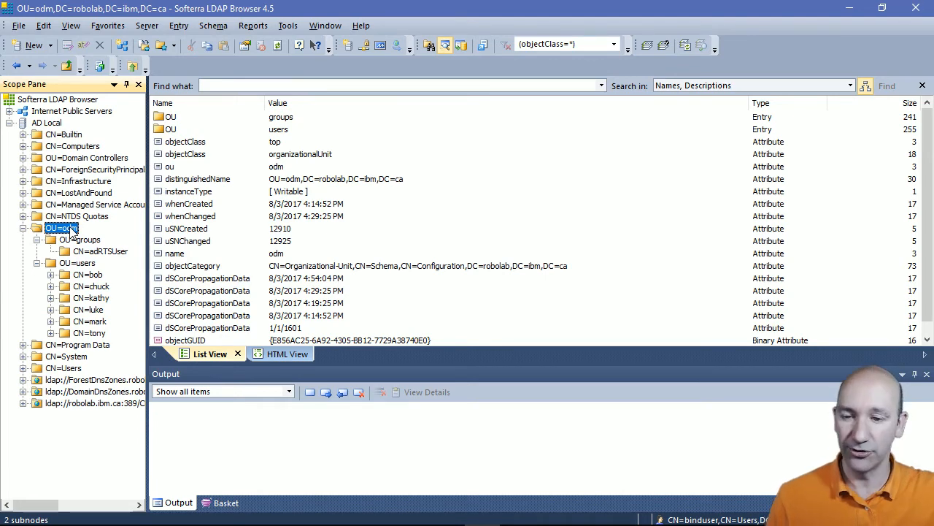
key("alt+Tab")
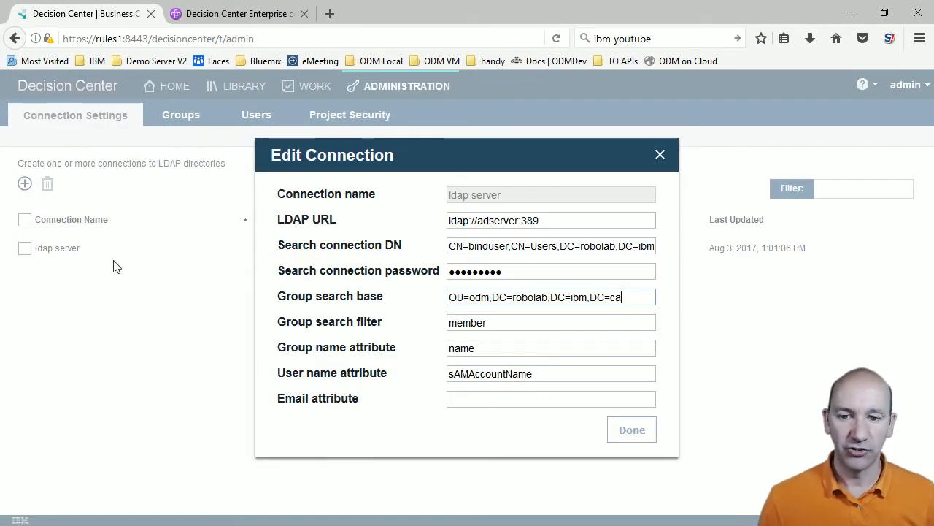
Step: Compare the connection's group search filter with each member attribute of the adRTSUser group in Softerra LDAP Browser, returning to Decision Center
left_click(500, 319)
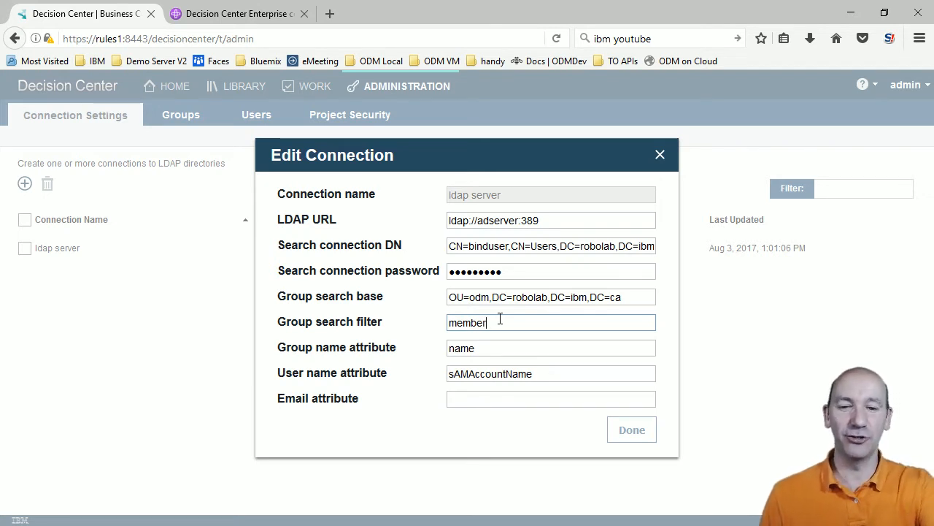
key("alt+Tab")
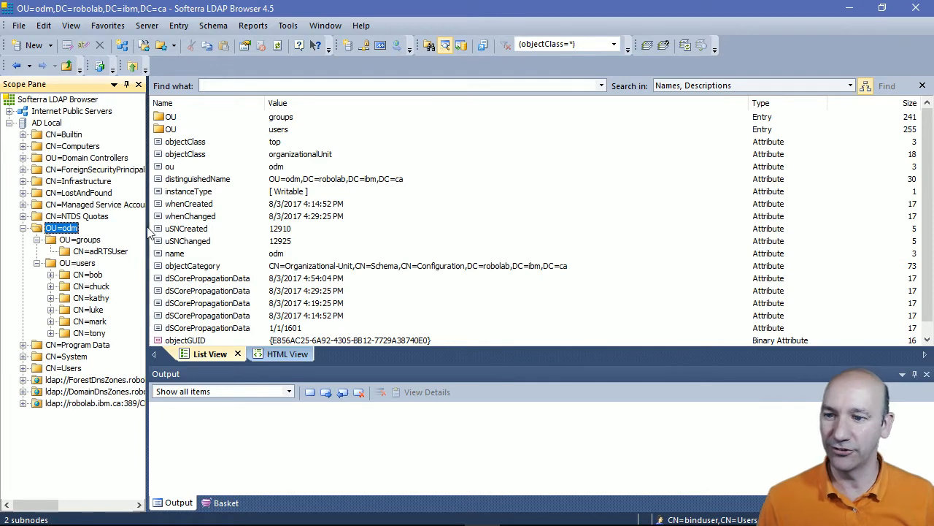
left_click(109, 253)
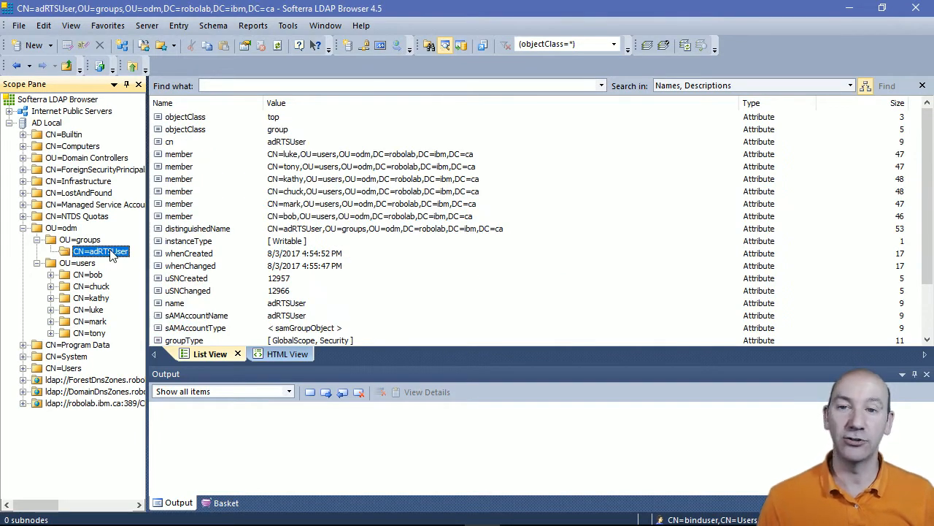
left_click(180, 154)
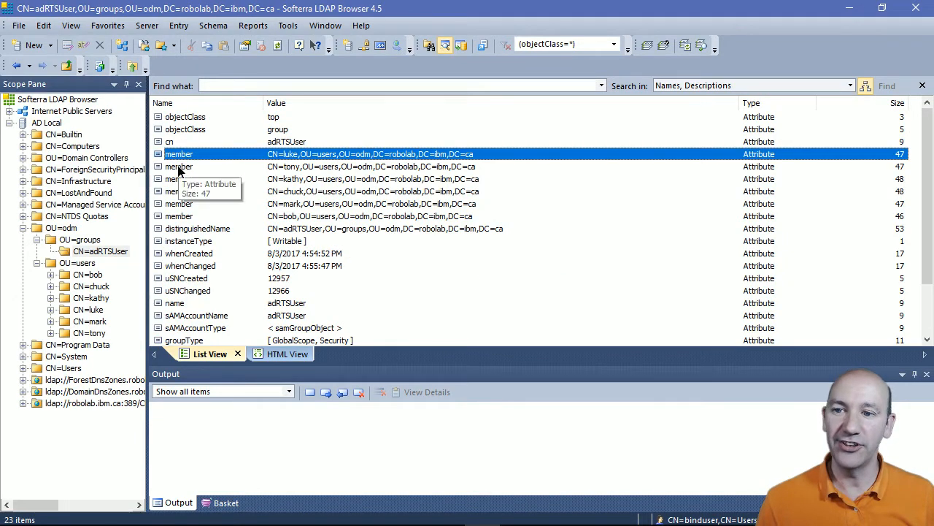
left_click(179, 168)
left_click(181, 180)
left_click(182, 192)
left_click(184, 205)
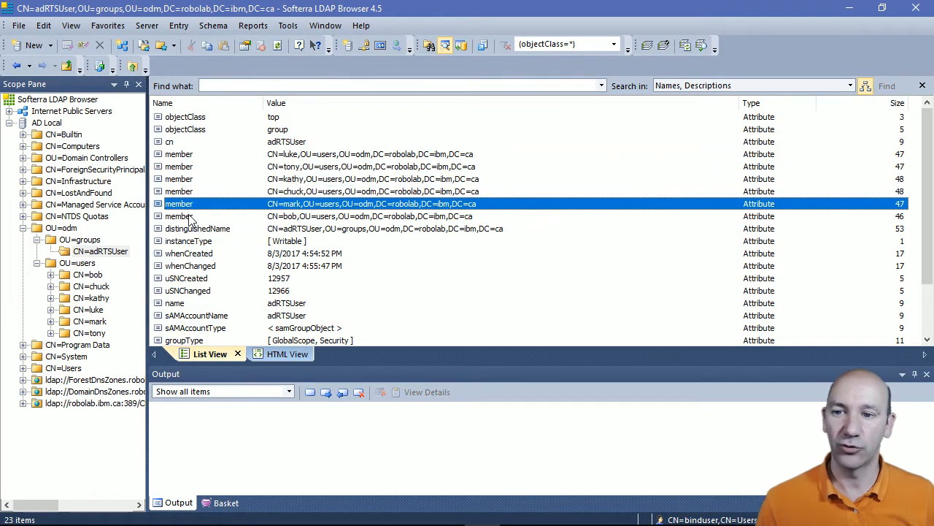
left_click(189, 217)
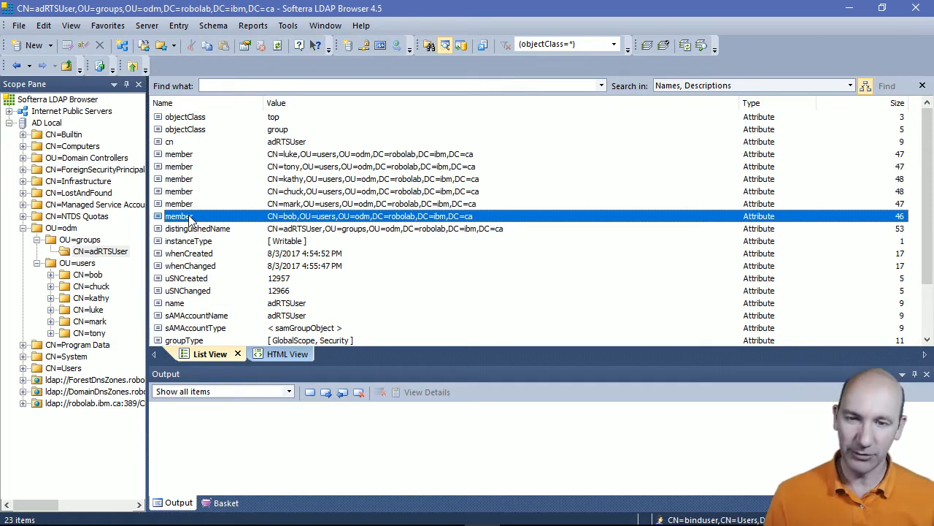
key("alt+Tab")
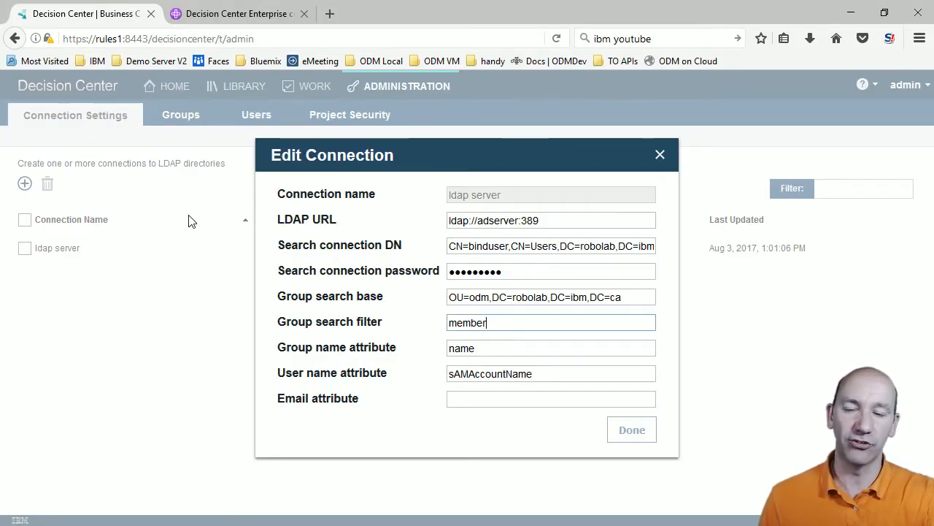
Step: Switch to Softerra LDAP Browser, examine the odm unit's groups, users and adRTSUser entries, and return to the Decision Center connection settings
key("alt+Tab")
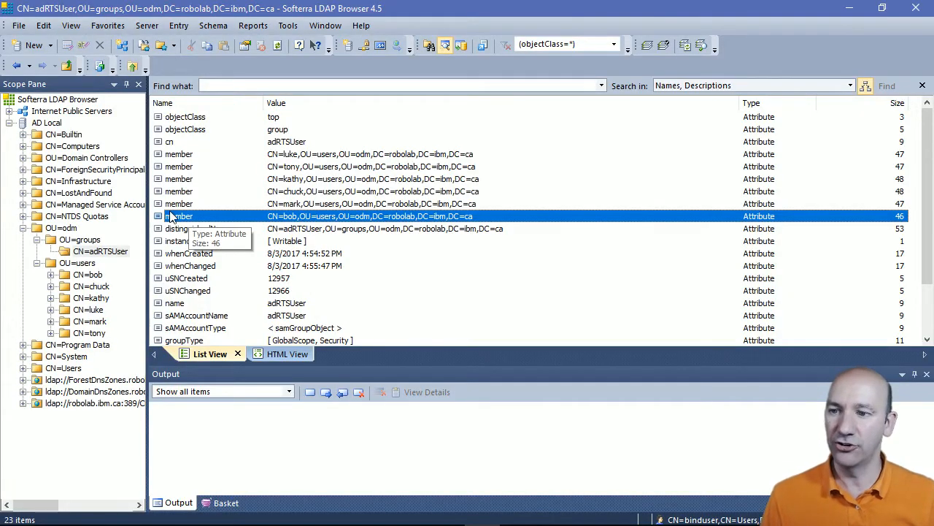
left_click(62, 229)
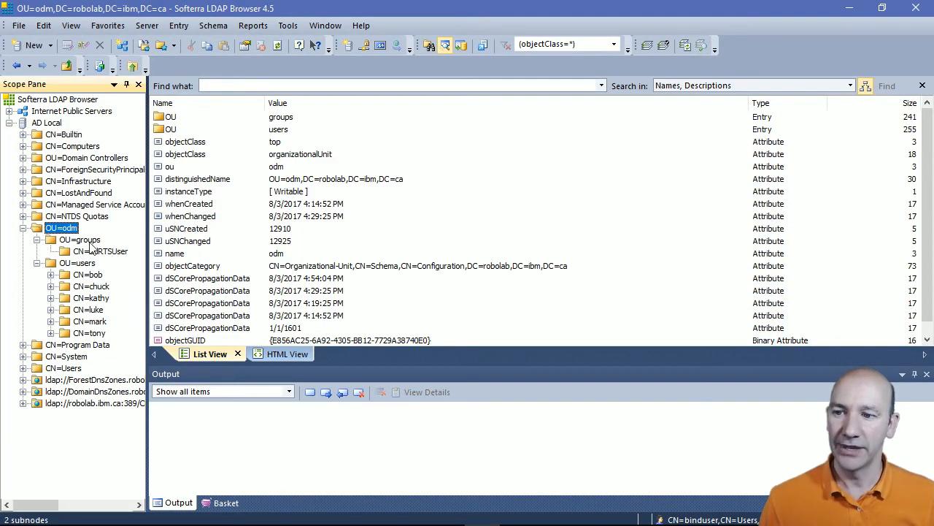
left_click(83, 242)
left_click(82, 264)
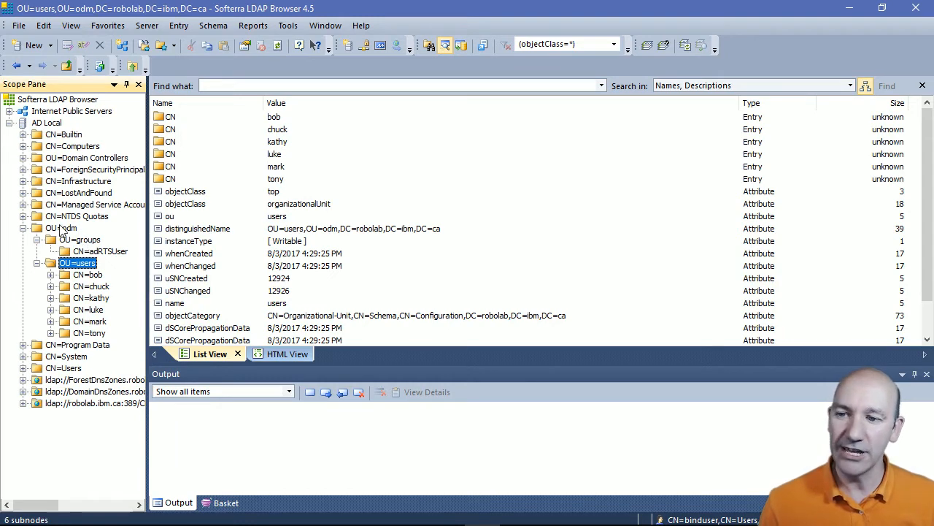
left_click(100, 252)
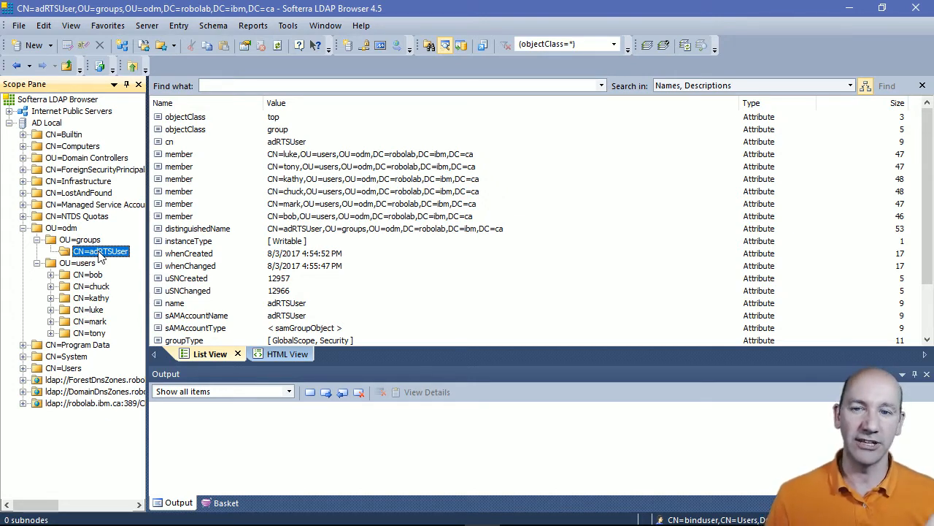
key("alt+Tab")
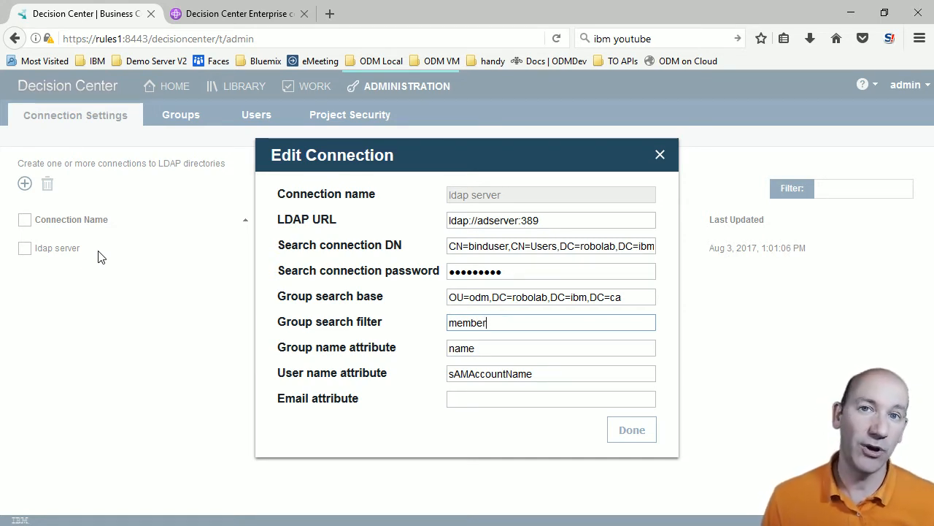
Step: Compare the connection's group name attribute with the name and sAMAccountName attributes of adRTSUser in Softerra LDAP Browser, returning to Decision Center
left_click(482, 351)
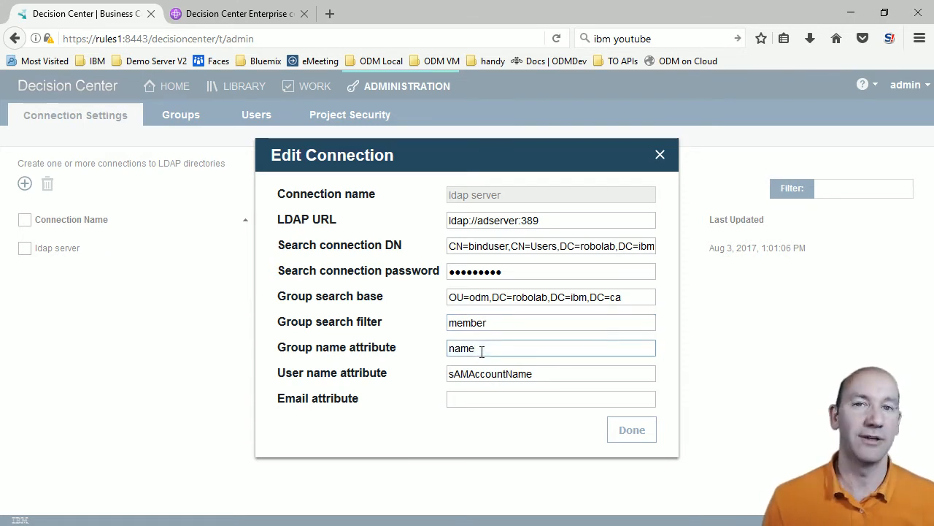
key("alt+Tab")
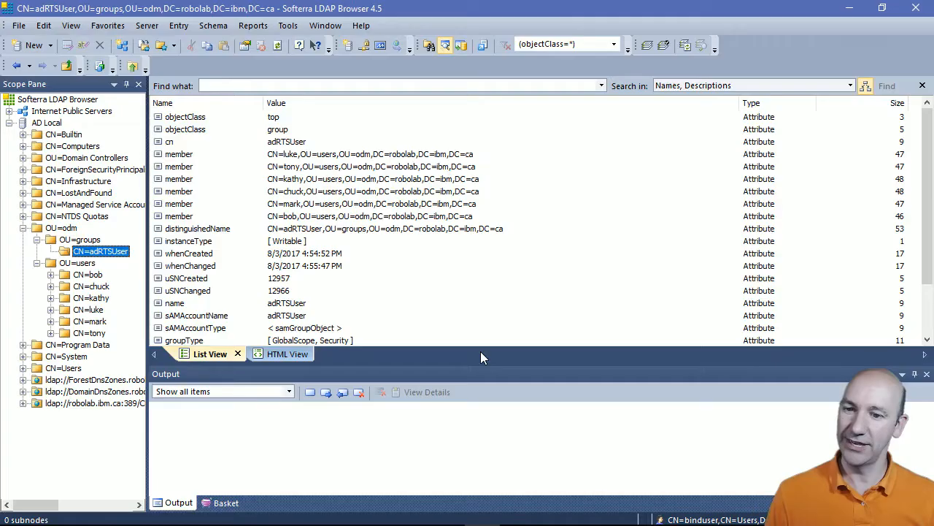
left_click(177, 307)
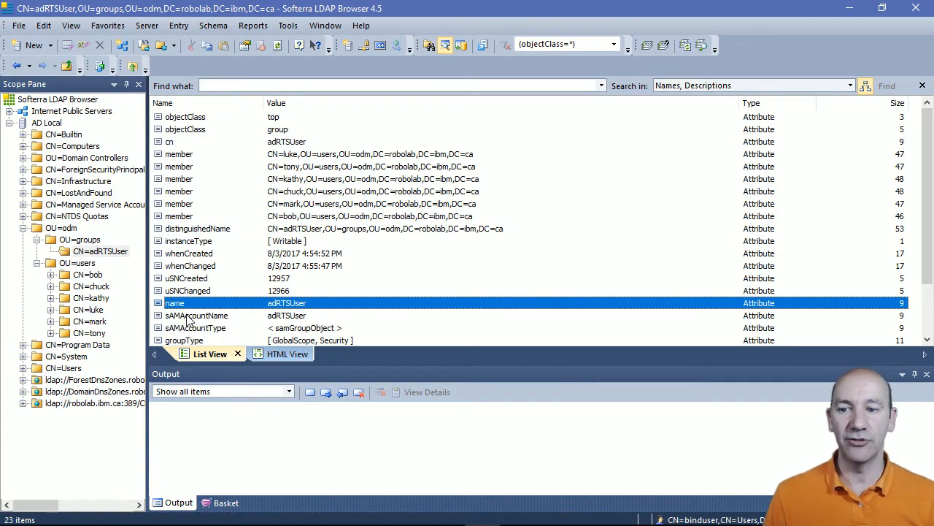
left_click(188, 318)
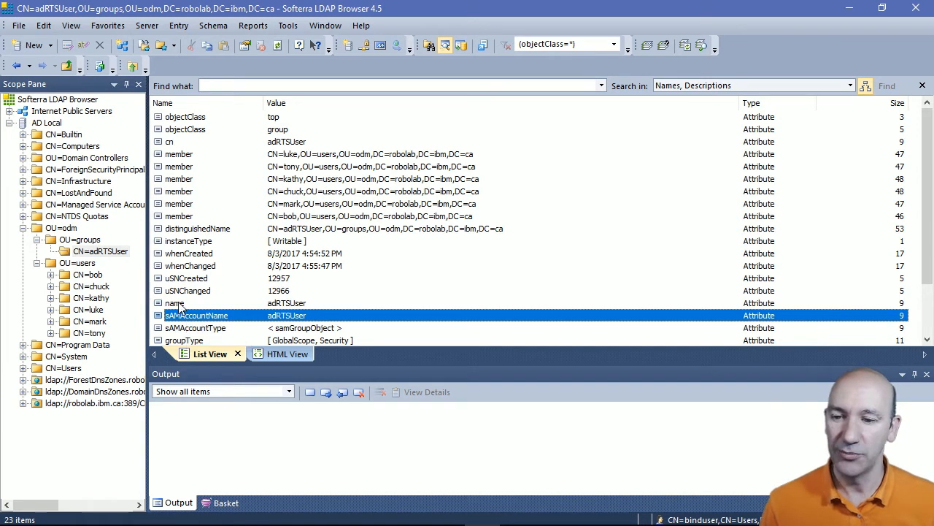
left_click(179, 305)
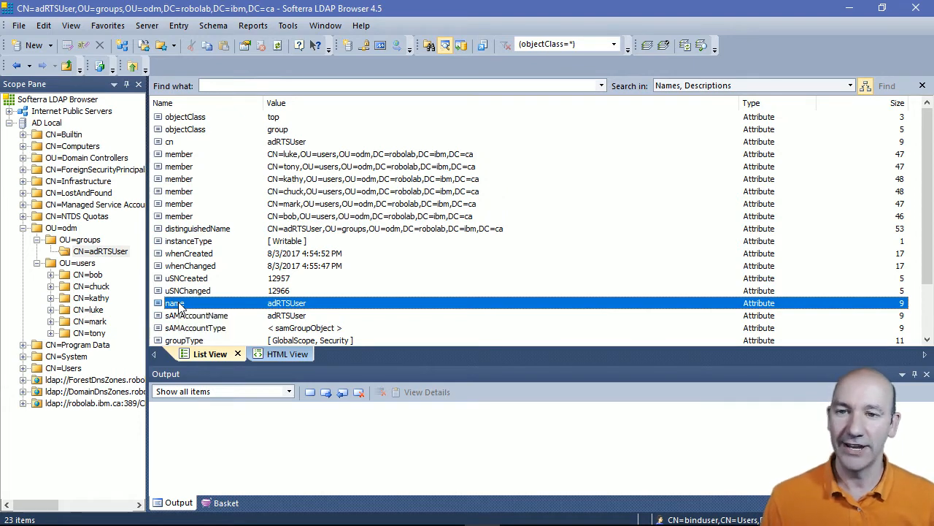
key("alt+Tab")
left_click(503, 345)
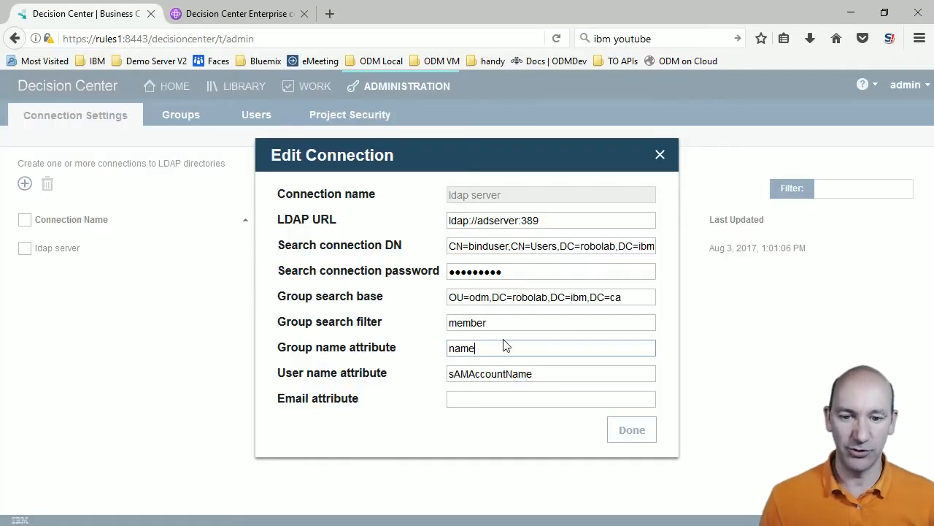
Step: Compare the connection's user name attribute with sAMAccountName on the first OU=users entry in Softerra LDAP Browser, returning to Decision Center
left_click(550, 373)
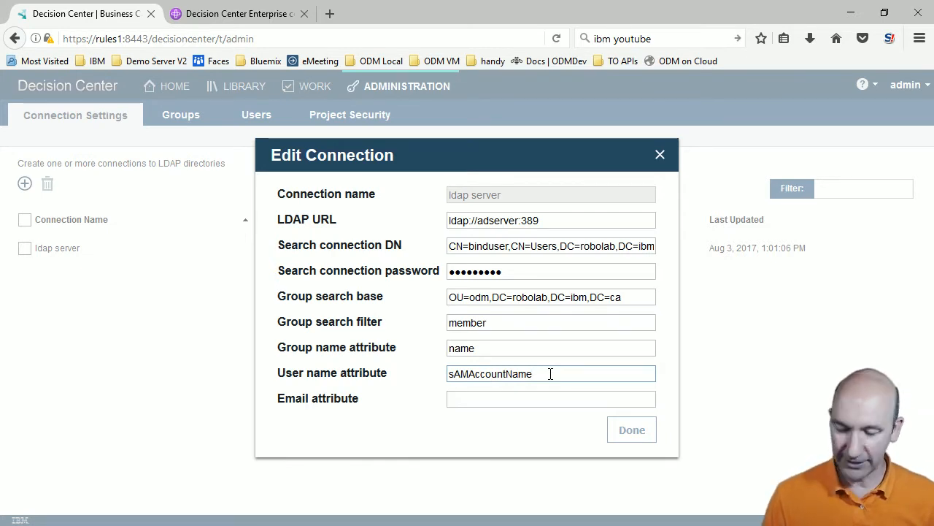
key("alt+Tab")
key("alt+Tab")
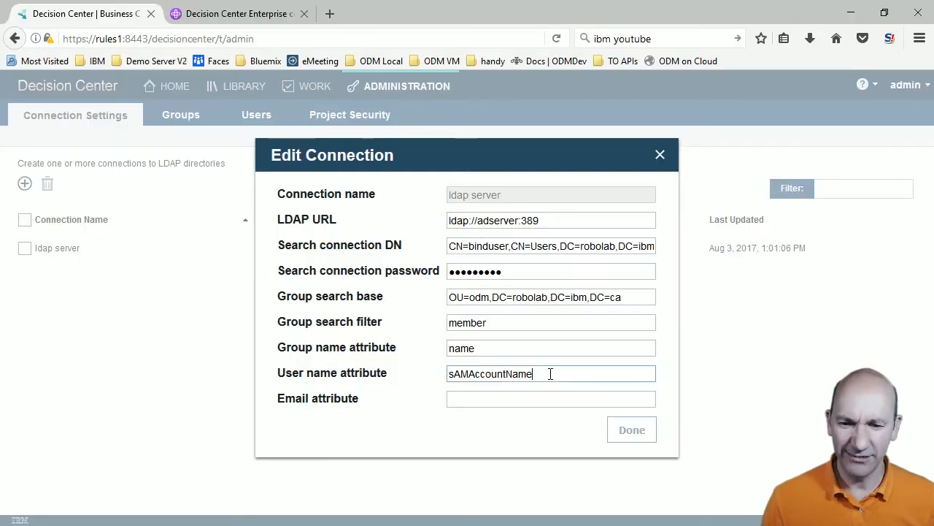
key("alt+Tab")
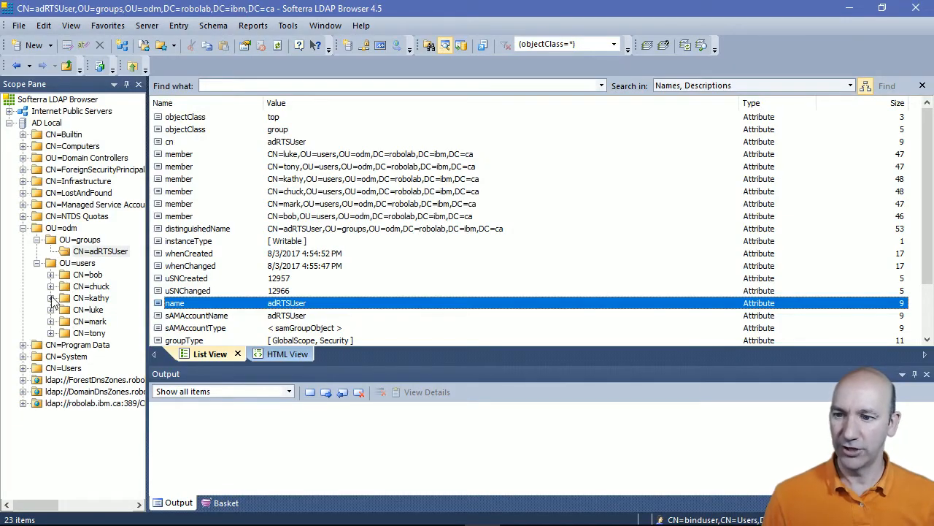
left_click(86, 275)
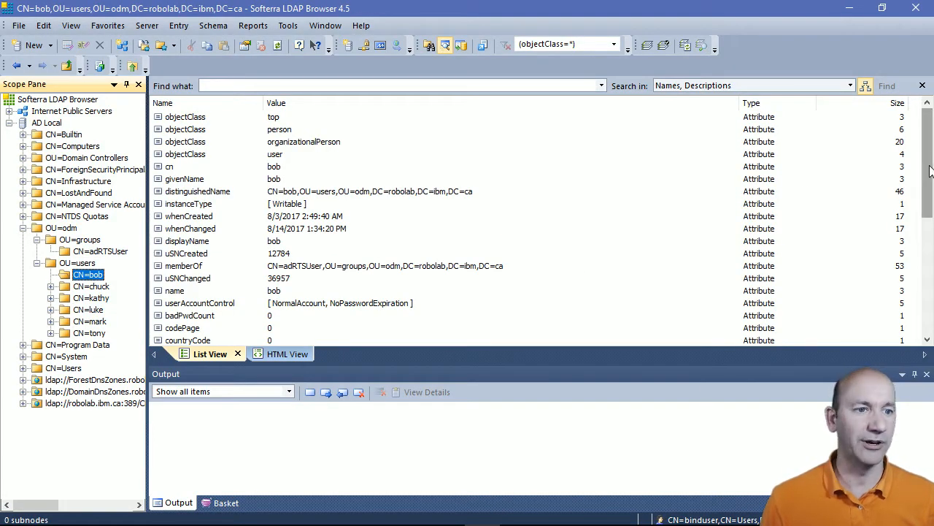
left_click_drag(931, 170, 931, 274)
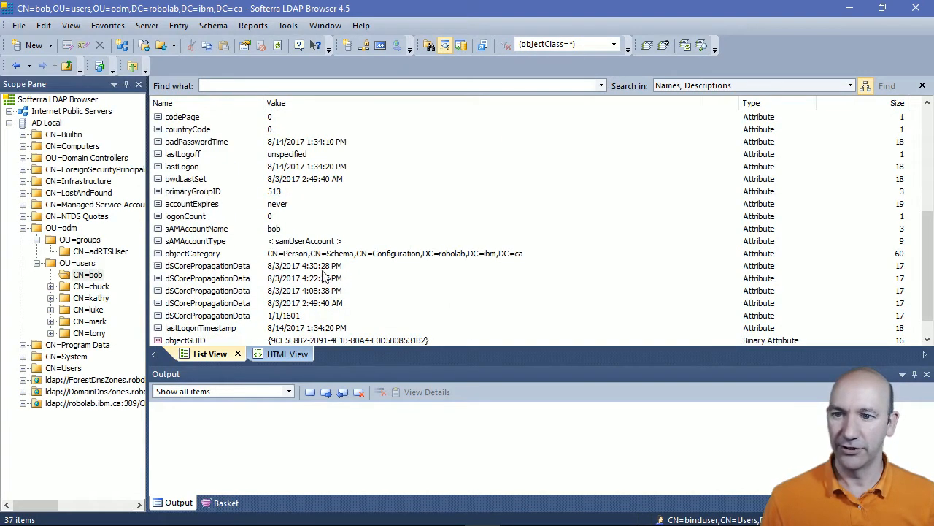
left_click(212, 231)
key("alt+Tab")
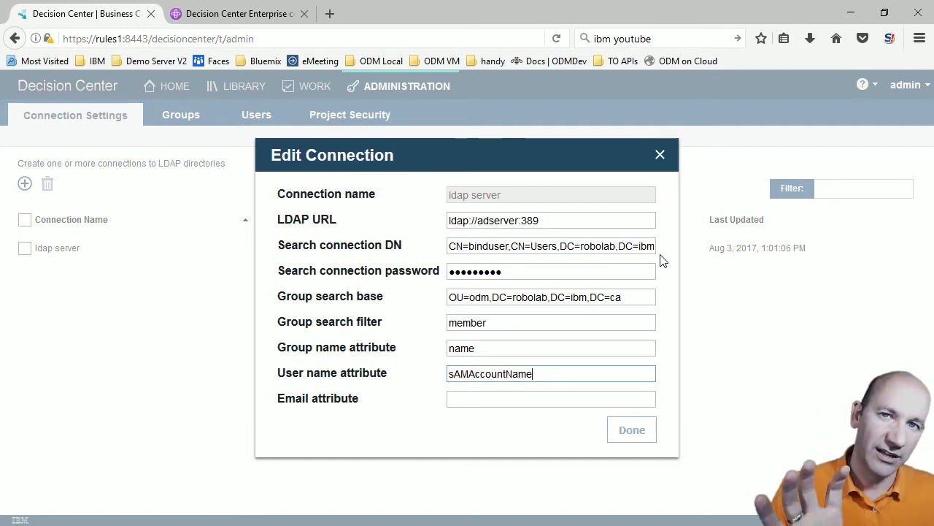
Step: Close the ldap server connection without changes and view the Decision Center groups and users
left_click(661, 154)
left_click(183, 118)
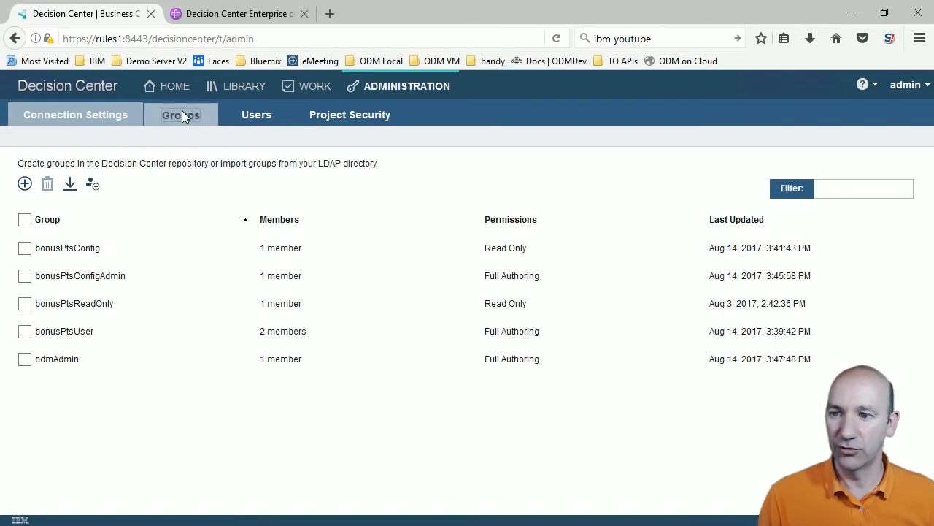
left_click(250, 119)
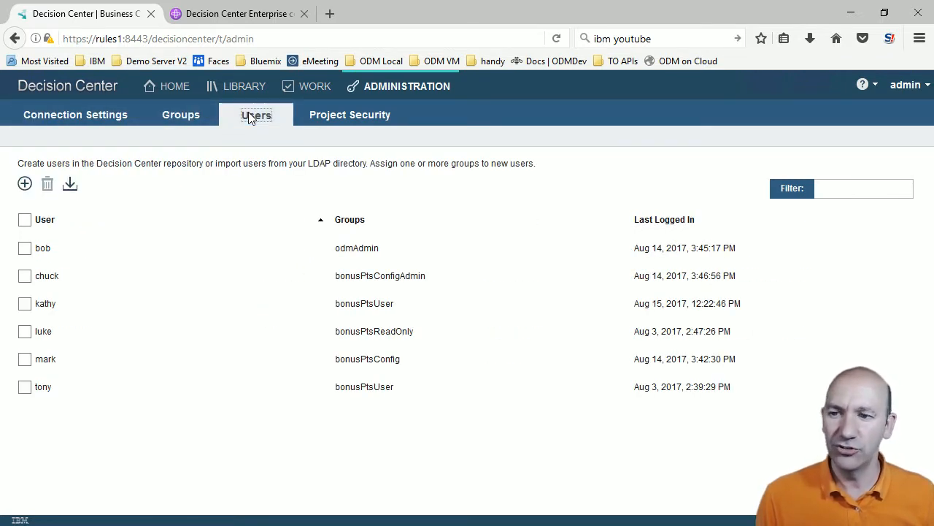
Step: Inspect the users available for LDAP import under the ldap server's adRTSUser group, and close the import without selecting any
left_click(69, 189)
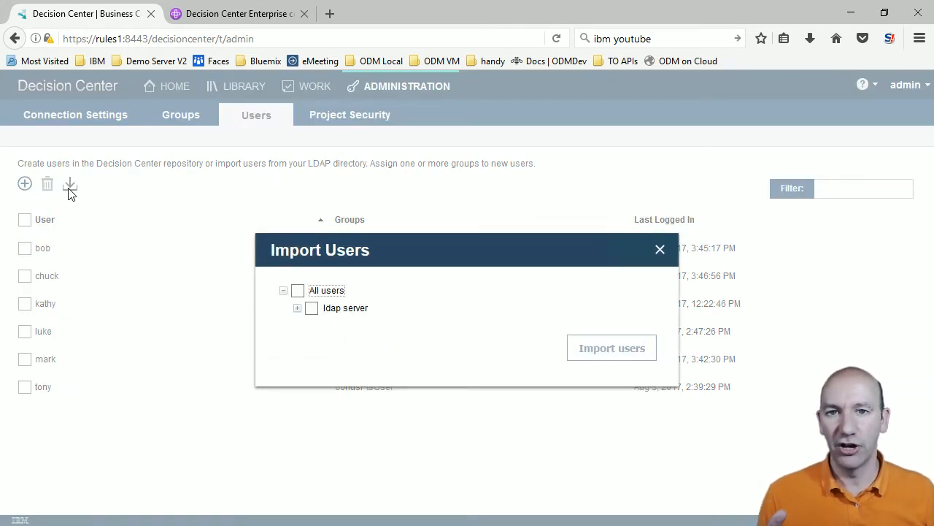
left_click(297, 308)
left_click(311, 326)
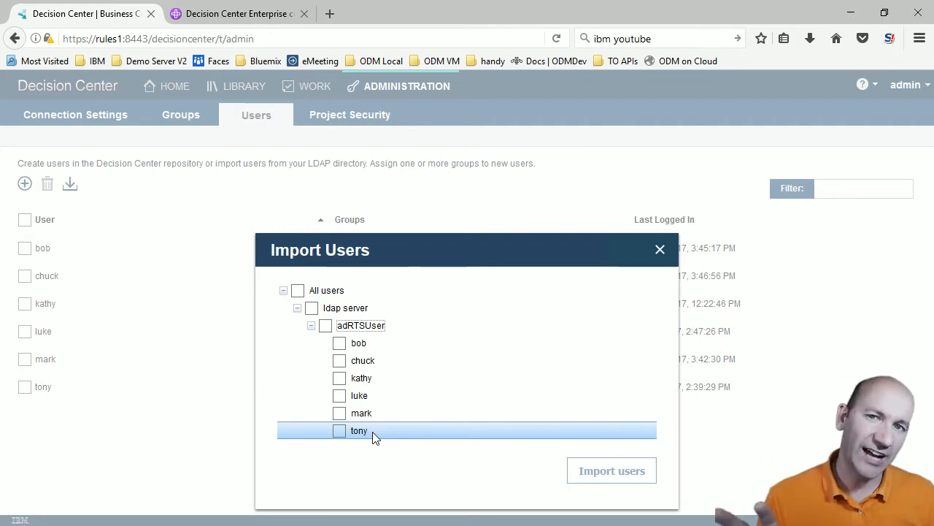
left_click(661, 251)
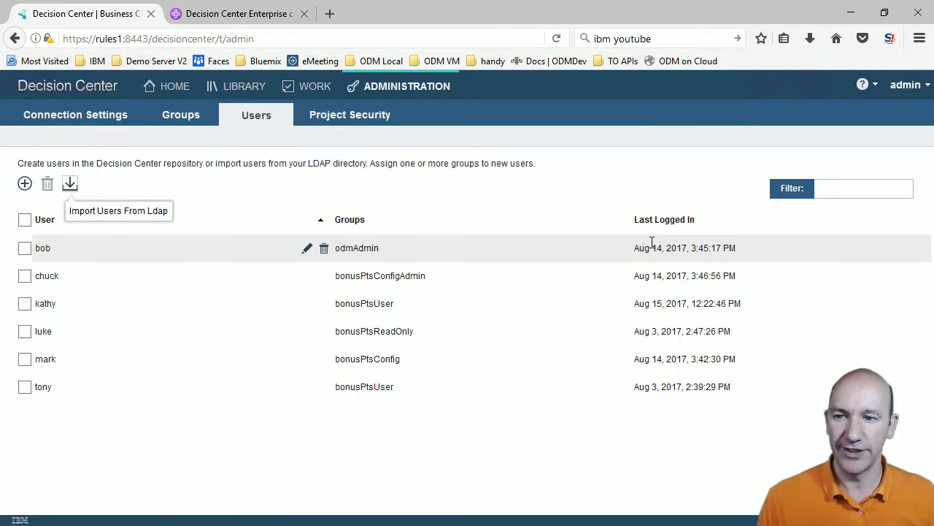
Step: Review the groups, the users' group assignments and the project security of the BonusPts branches
left_click(182, 119)
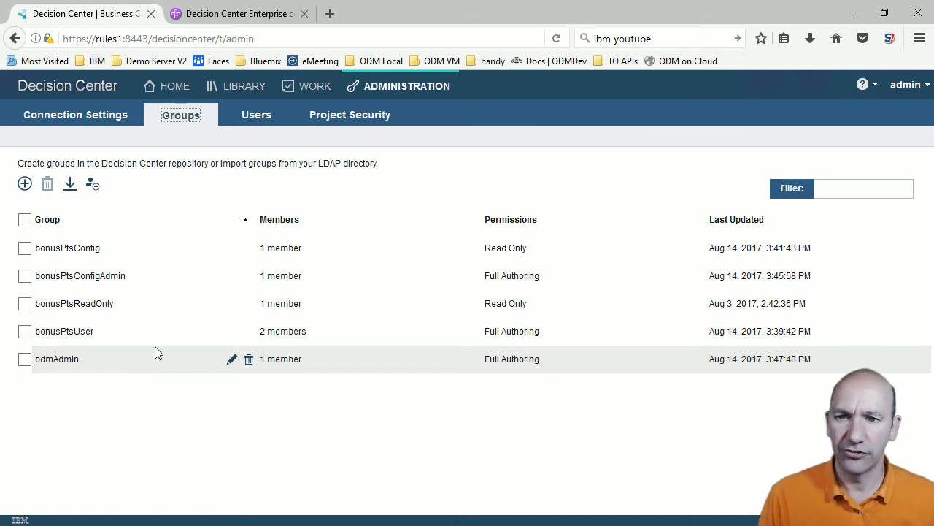
left_click(356, 117)
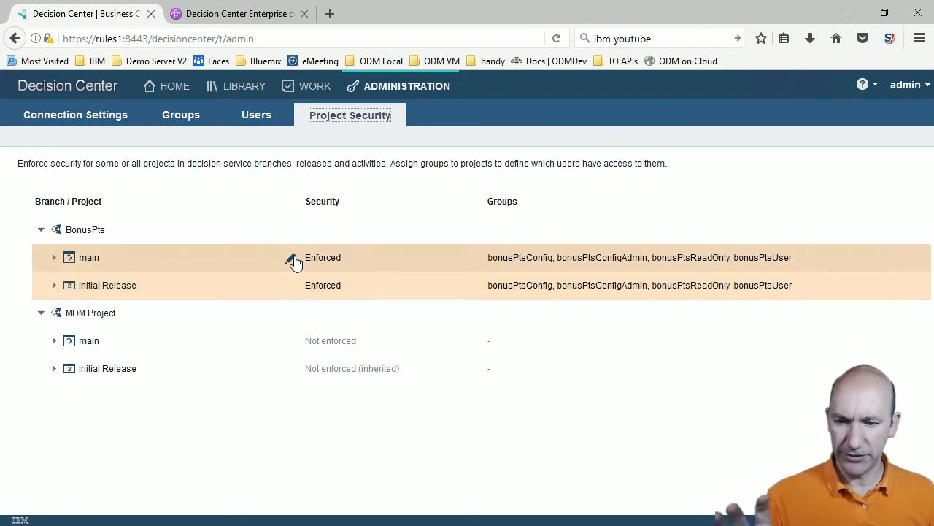
mouse_move(520, 267)
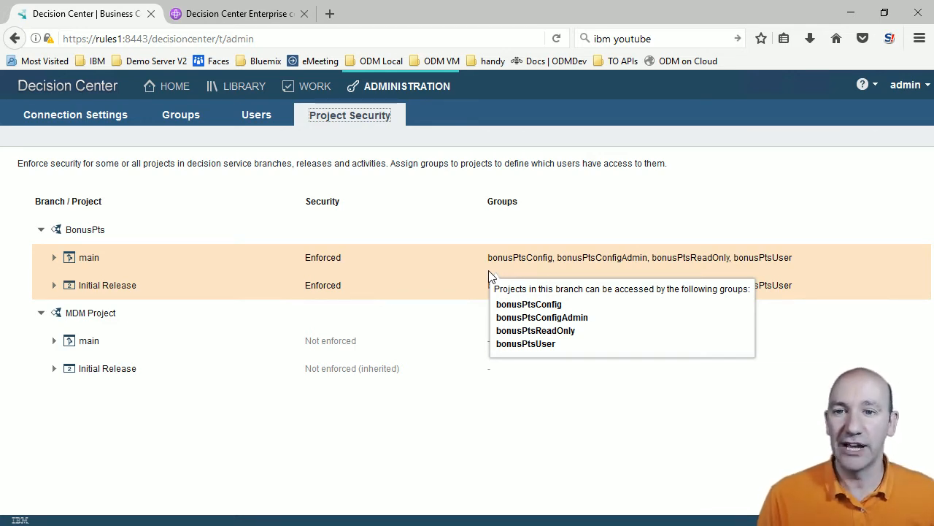
left_click(265, 116)
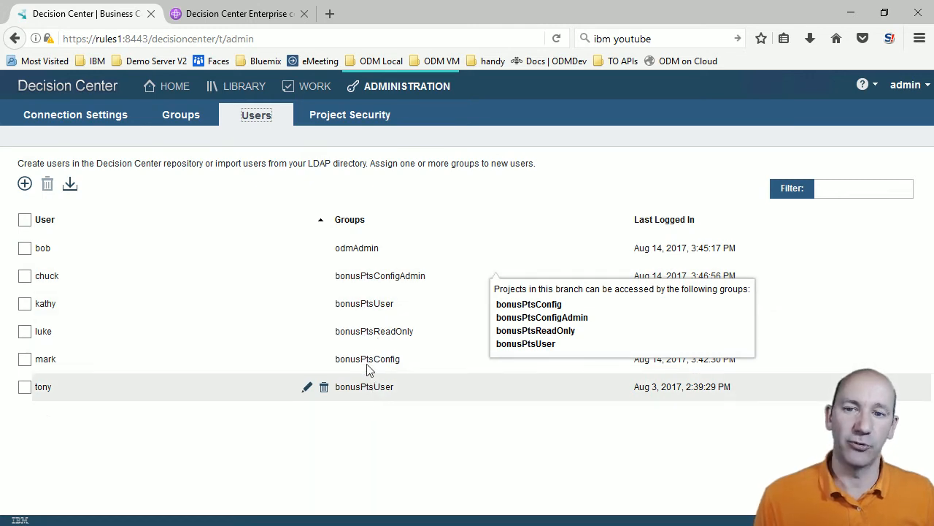
left_click(360, 114)
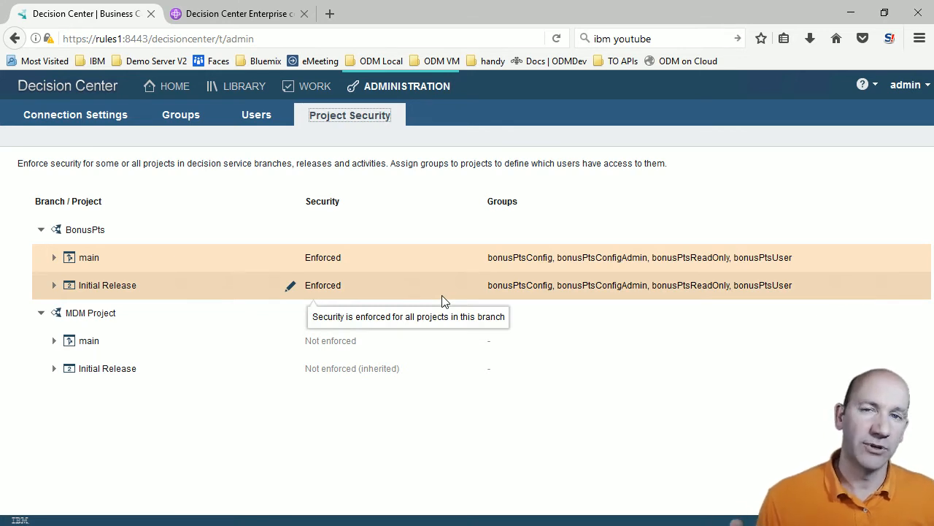
Step: Check the ILOG Rule Team Server security role to user/group mapping in the WebSphere console, returning to Decision Center
key("alt+Tab")
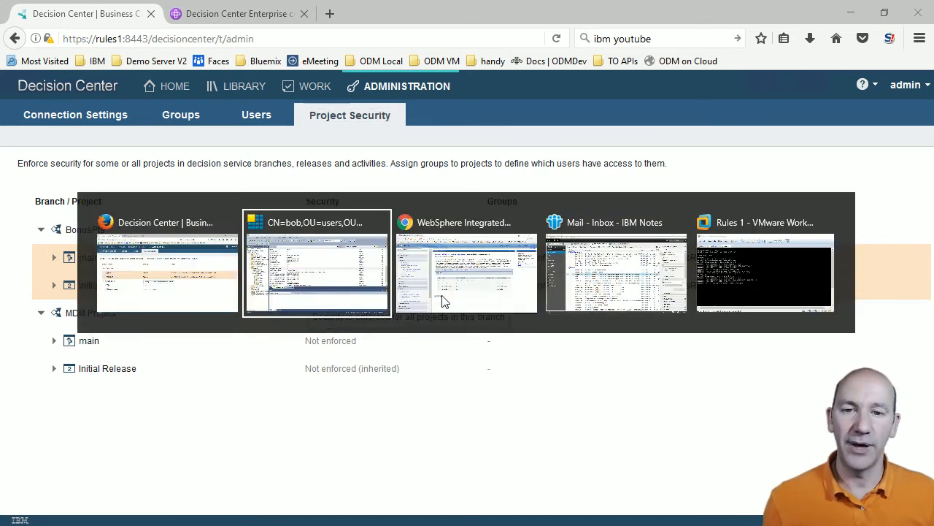
key("alt+Tab")
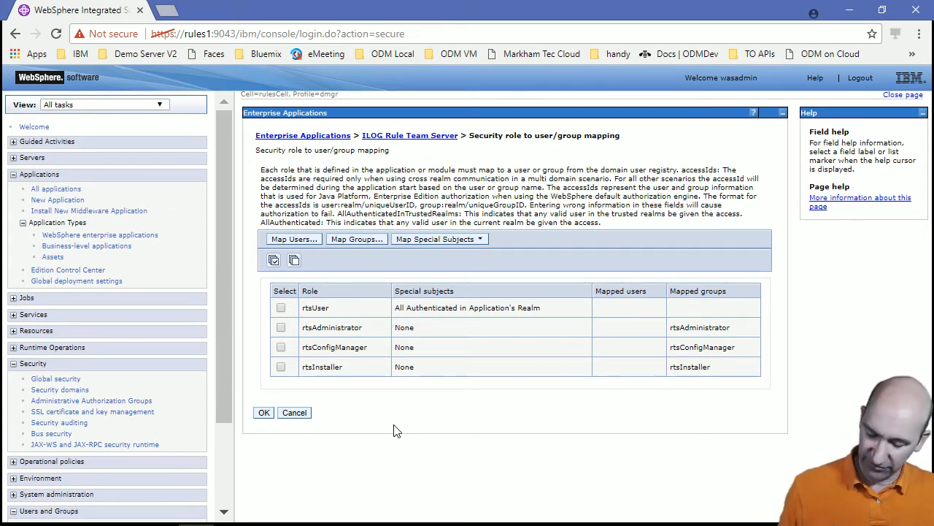
key("alt+Tab")
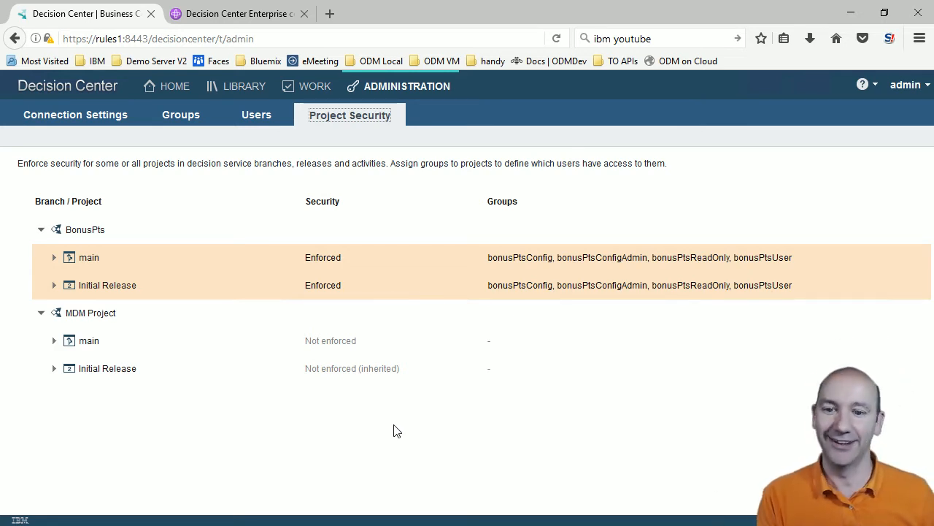
Step: Inspect the roles, permissions and members of the bonusPtsReadOnly and bonusPtsUser groups, closing each without changes
left_click(192, 117)
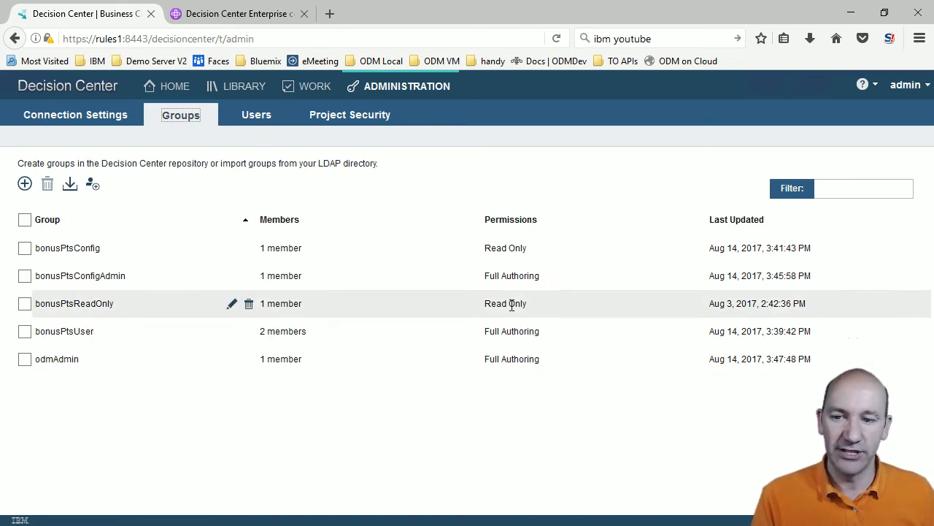
left_click(232, 306)
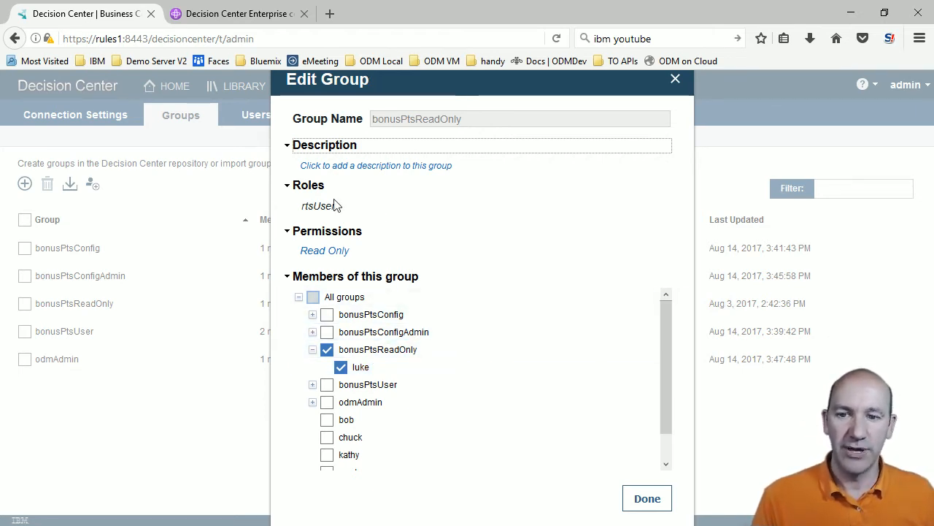
mouse_move(329, 206)
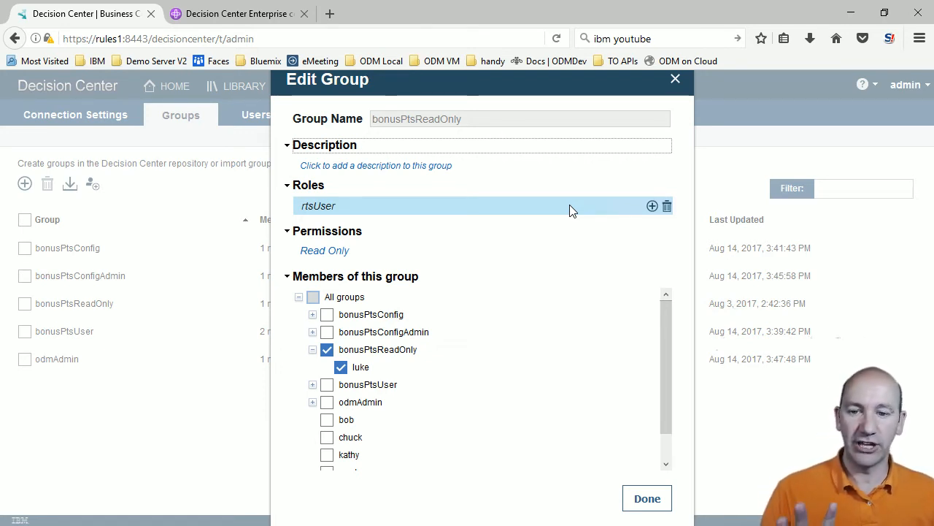
left_click(676, 80)
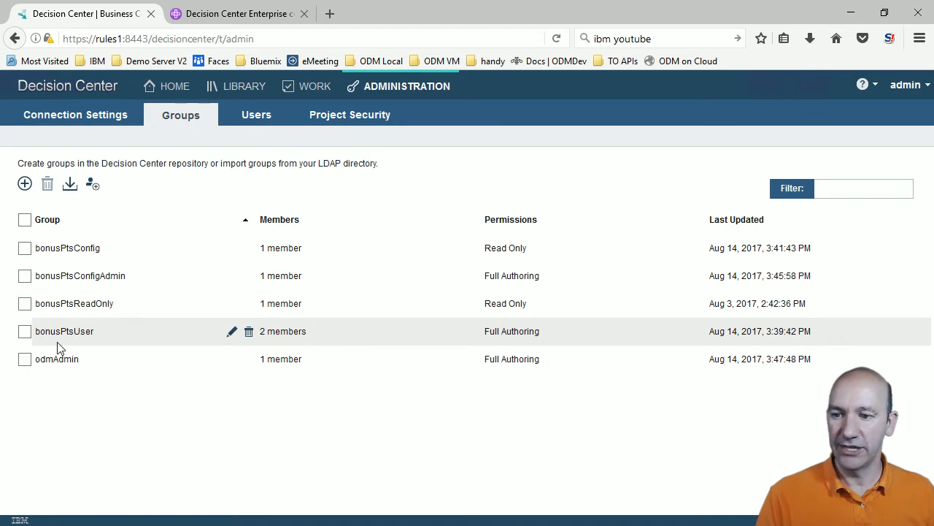
left_click(232, 332)
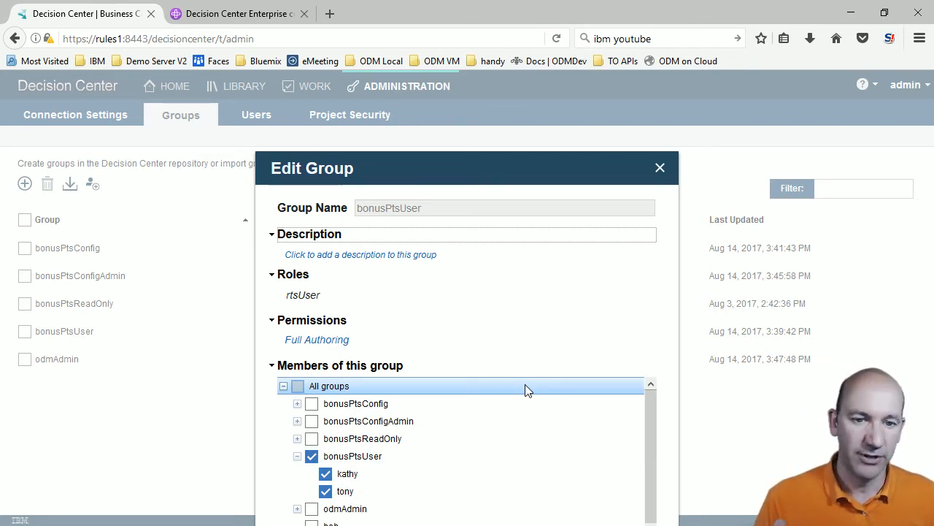
left_click(660, 170)
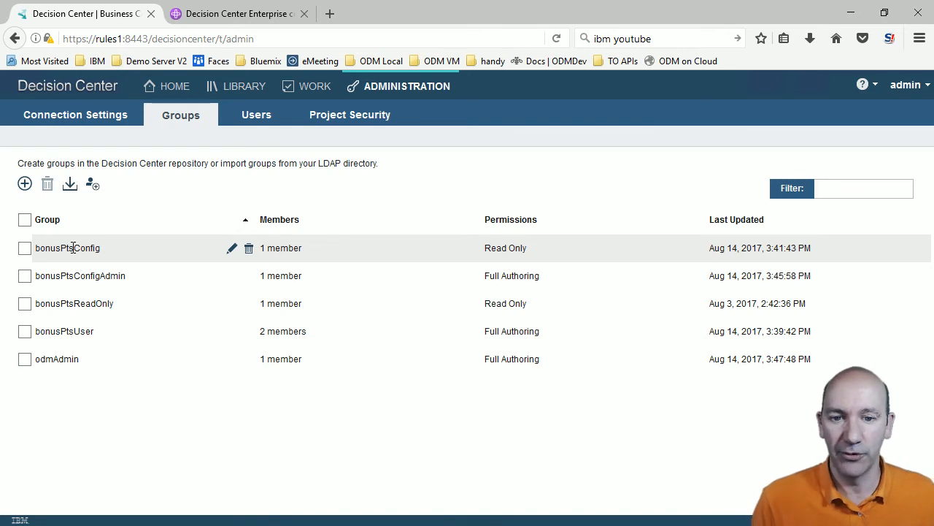
Step: Inspect the roles, permissions and members of the bonusPtsConfig and bonusPtsConfigAdmin groups, closing each without changes
left_click(232, 249)
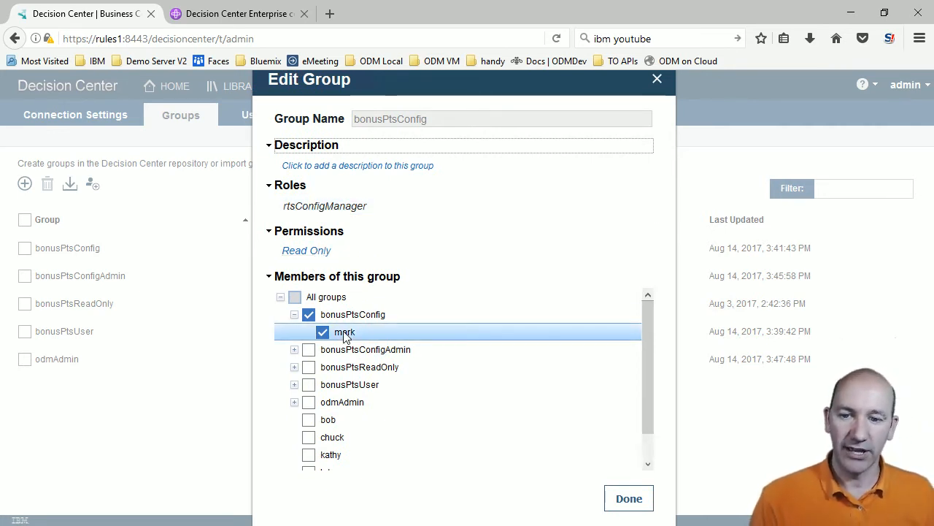
left_click(657, 79)
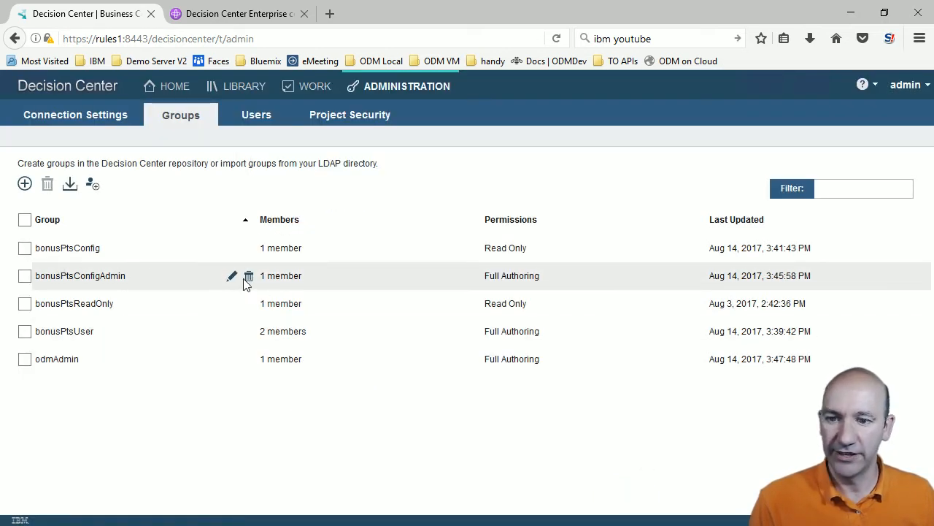
left_click(232, 277)
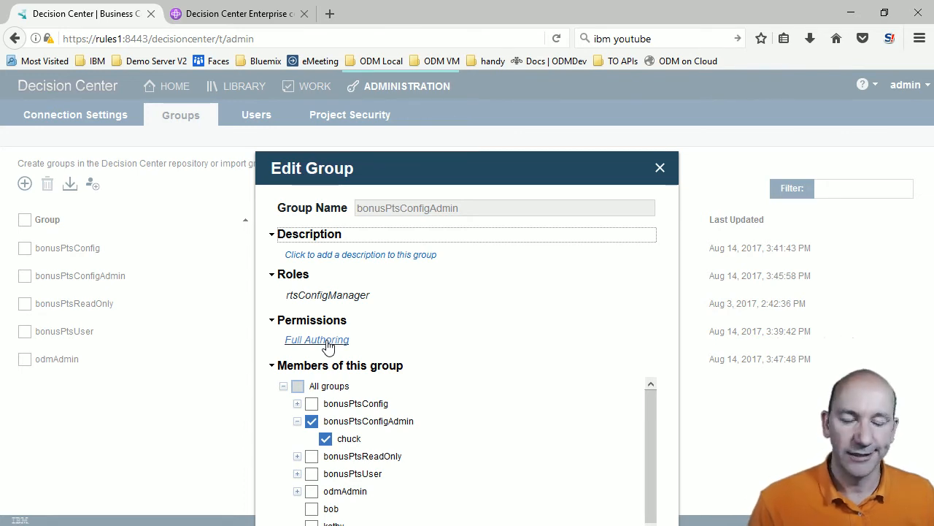
left_click(661, 170)
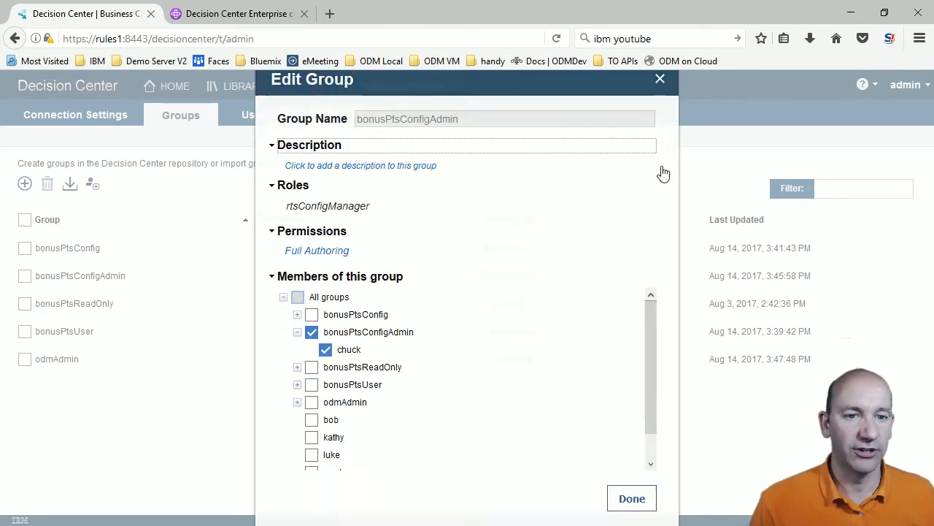
Step: Log out of the admin account, decline saving its login, and log in with the bonusPtsConfigAdmin member's saved account
left_click(908, 85)
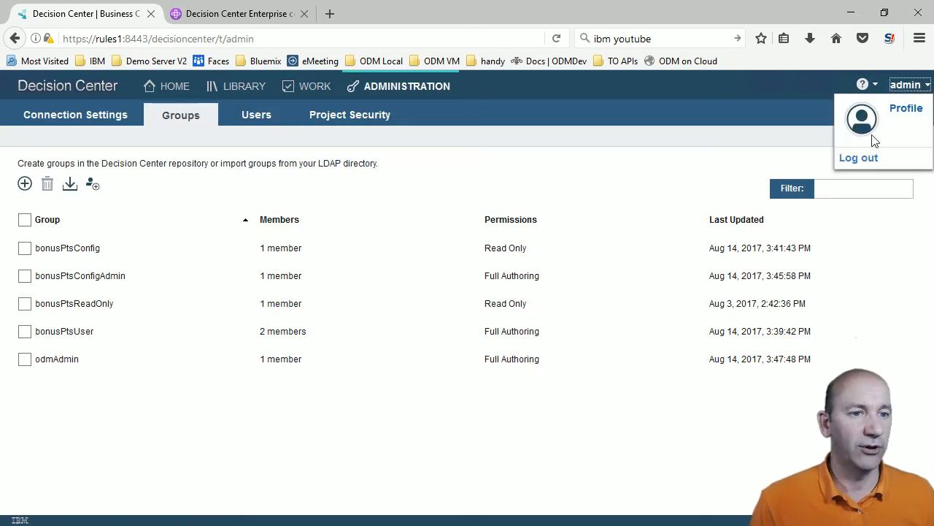
left_click(863, 162)
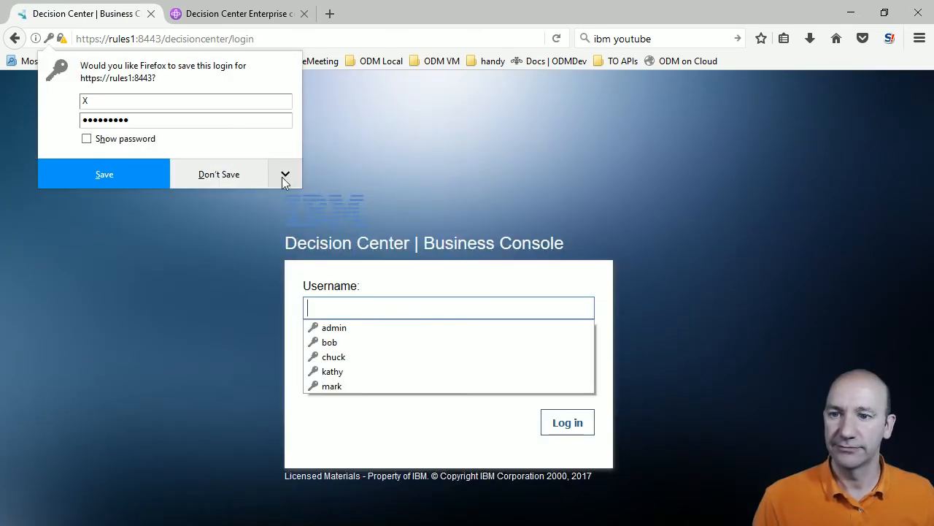
left_click(233, 170)
left_click(343, 308)
left_click(349, 357)
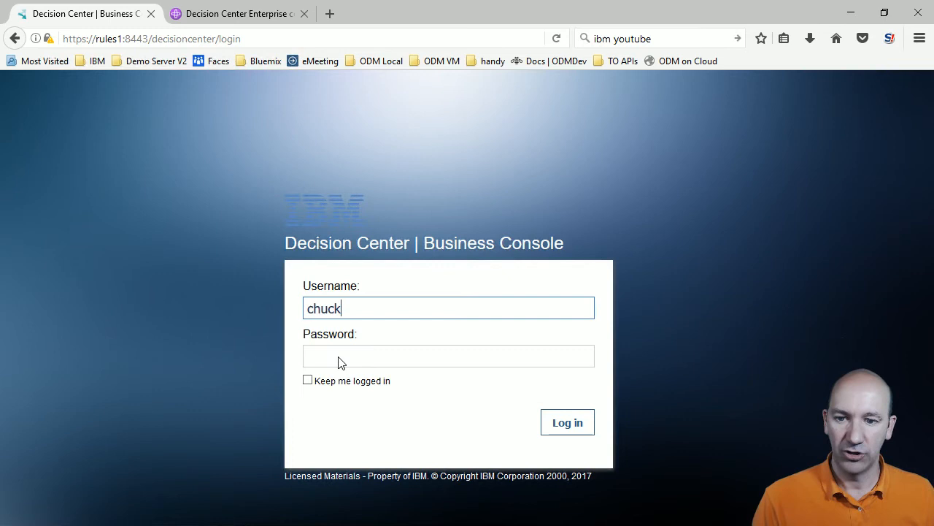
left_click(570, 426)
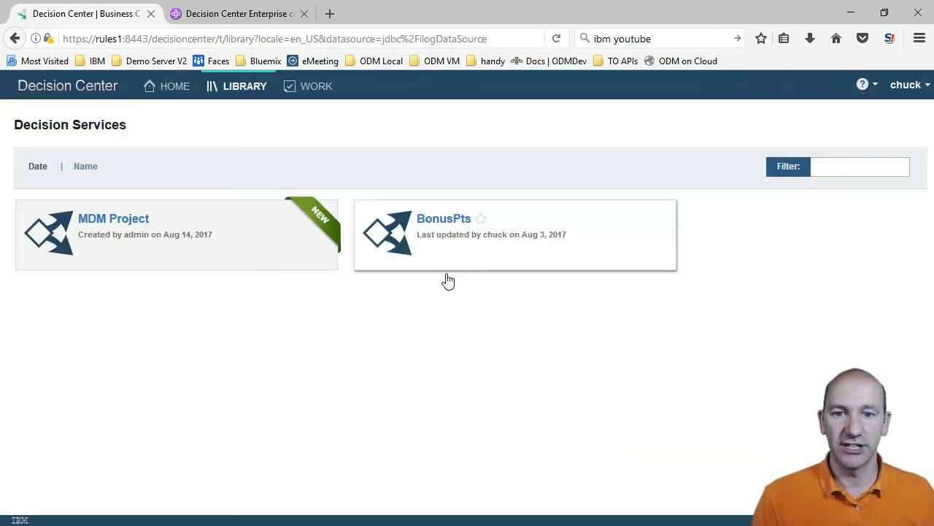
Step: View the deployment configurations of the BonusPts Initial Release as the bonusPtsConfigAdmin member
mouse_move(479, 262)
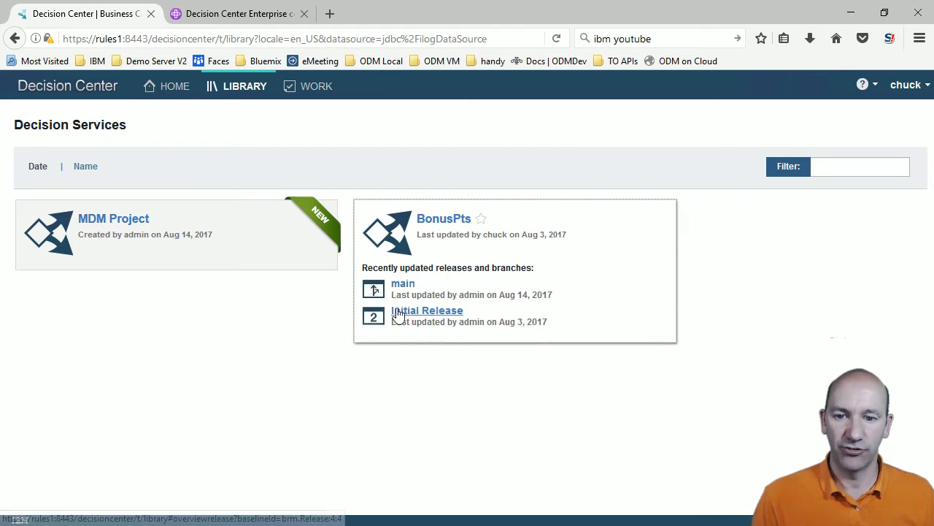
left_click(399, 312)
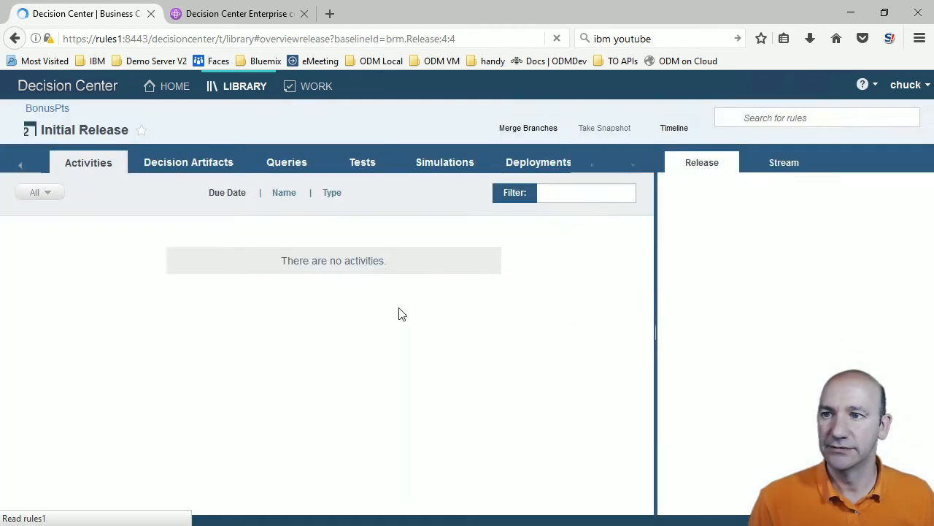
left_click(523, 163)
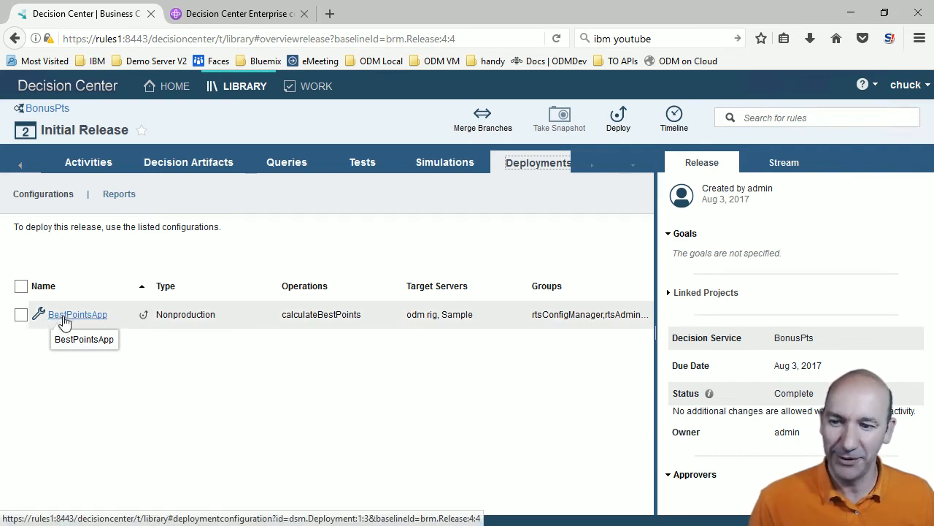
Step: Log out and log back in with the saved account of the bonusPtsConfig group's member
left_click(913, 87)
left_click(859, 158)
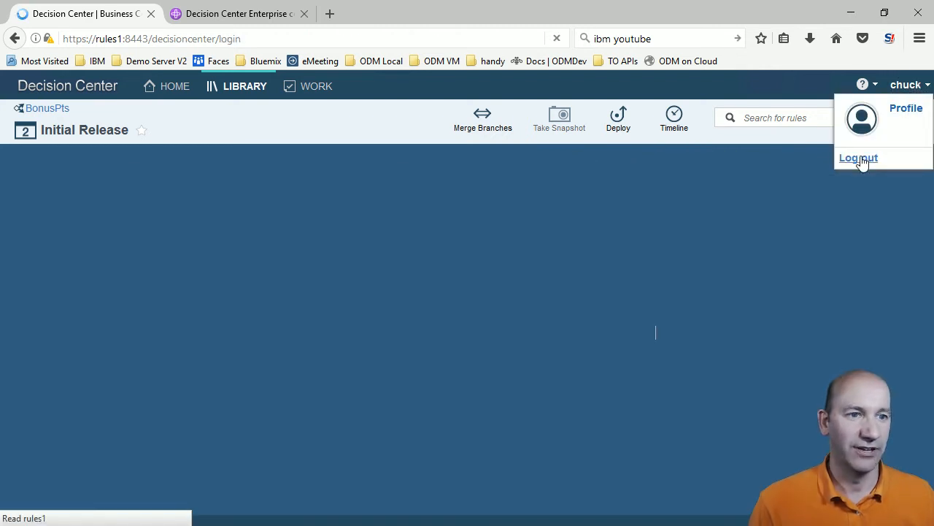
left_click(328, 387)
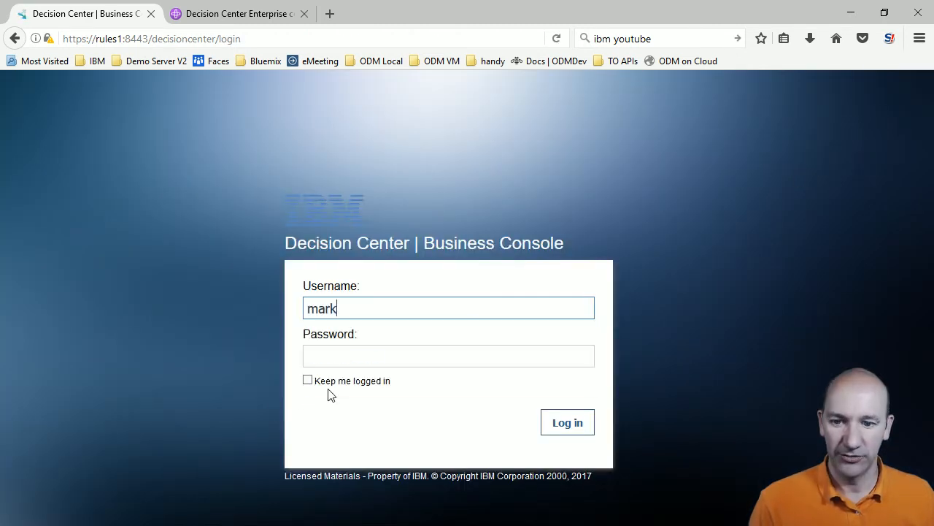
left_click(568, 423)
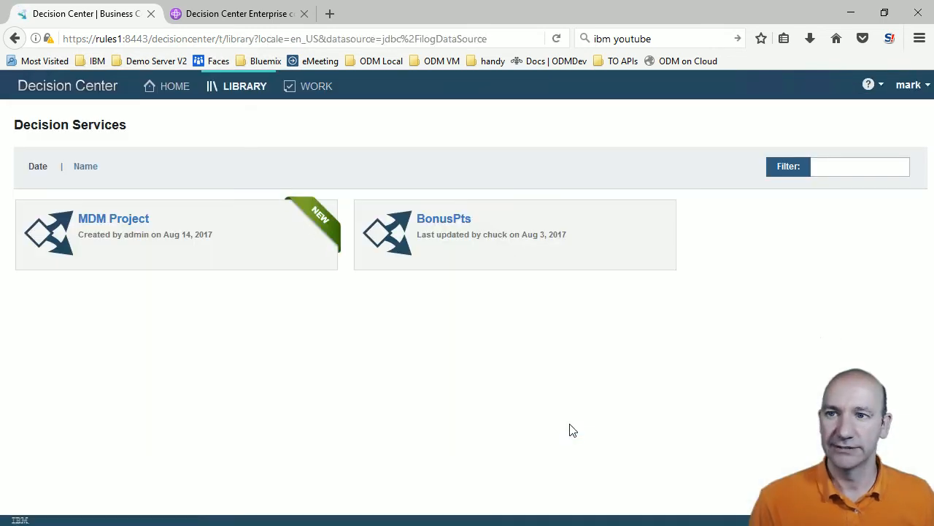
Step: Check which deployment configurations the bonusPtsConfig member can access in the BonusPts Initial Release
mouse_move(554, 236)
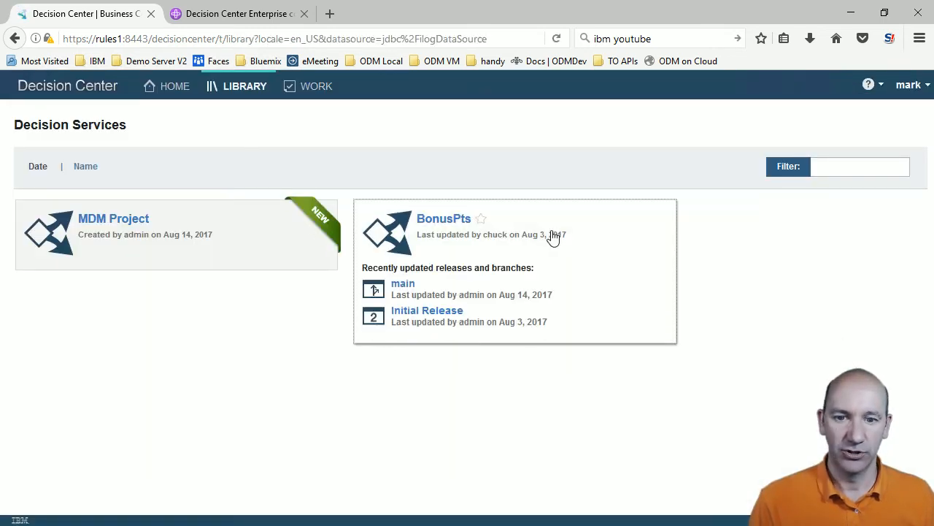
left_click(429, 311)
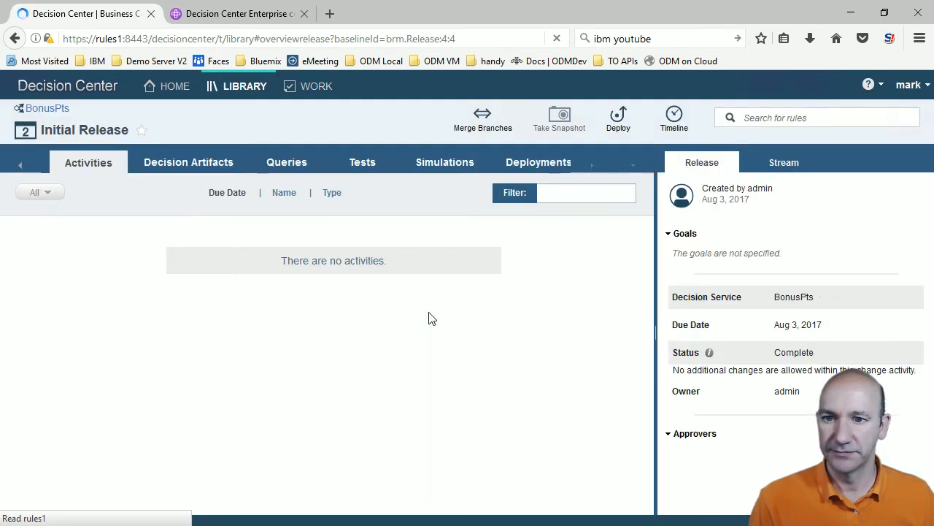
left_click(519, 164)
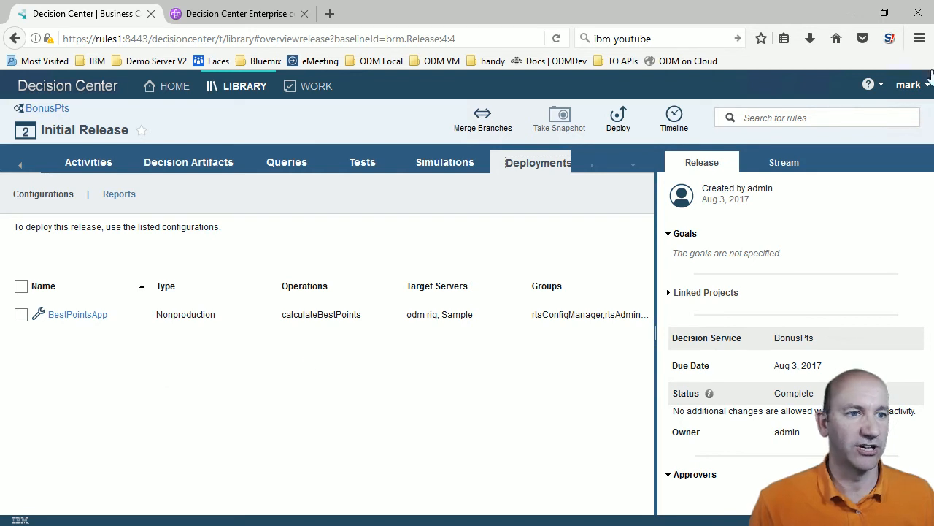
Step: Switch to the saved account belonging to the bonusPtsUser group and view the deployments of the BonusPts Initial Release
left_click(906, 88)
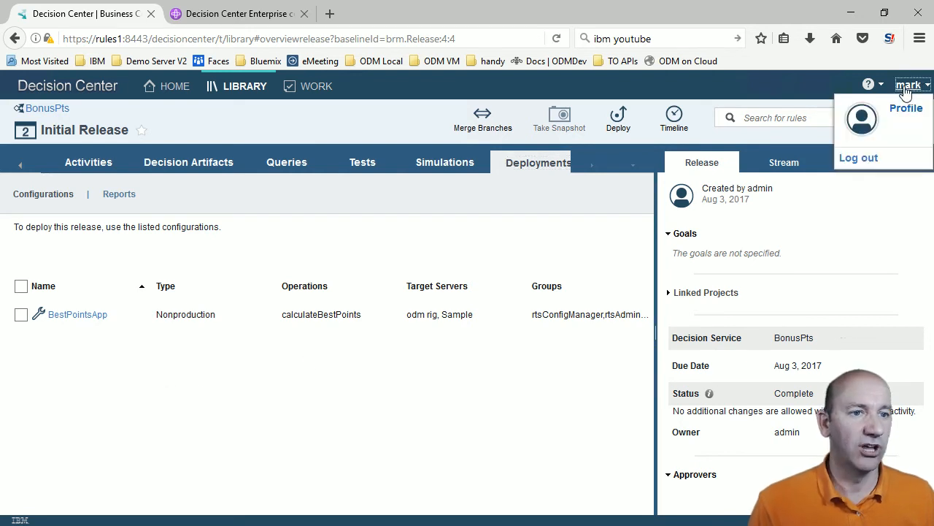
left_click(850, 159)
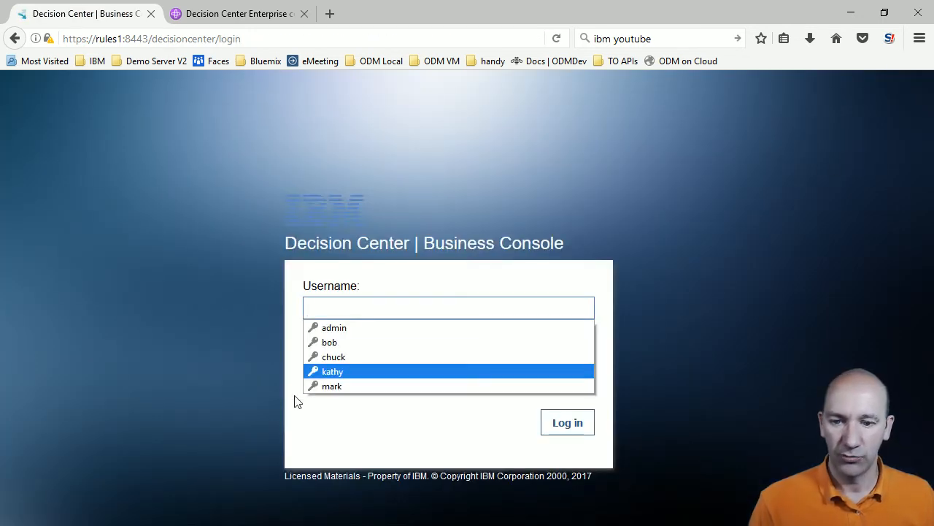
left_click(333, 371)
left_click(564, 423)
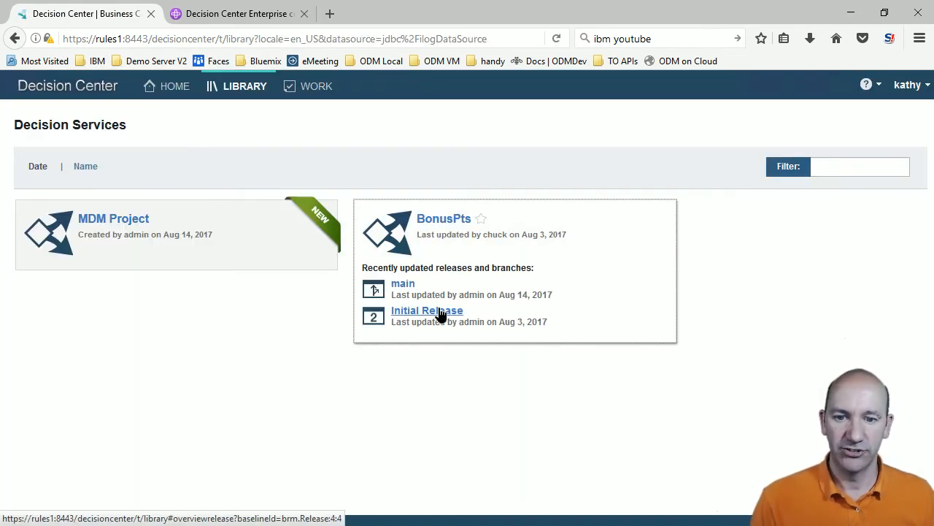
left_click(441, 312)
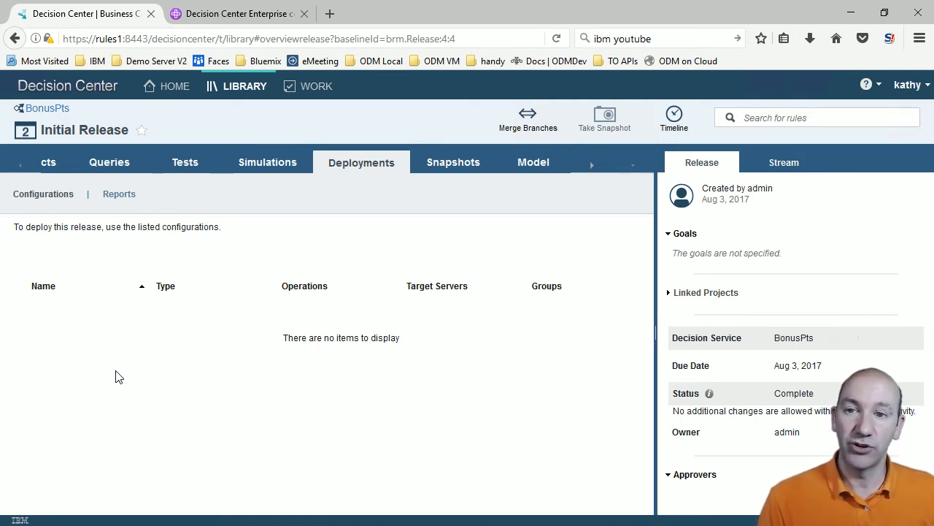
Step: Log out and log back in with the saved admin account
left_click(907, 84)
left_click(859, 160)
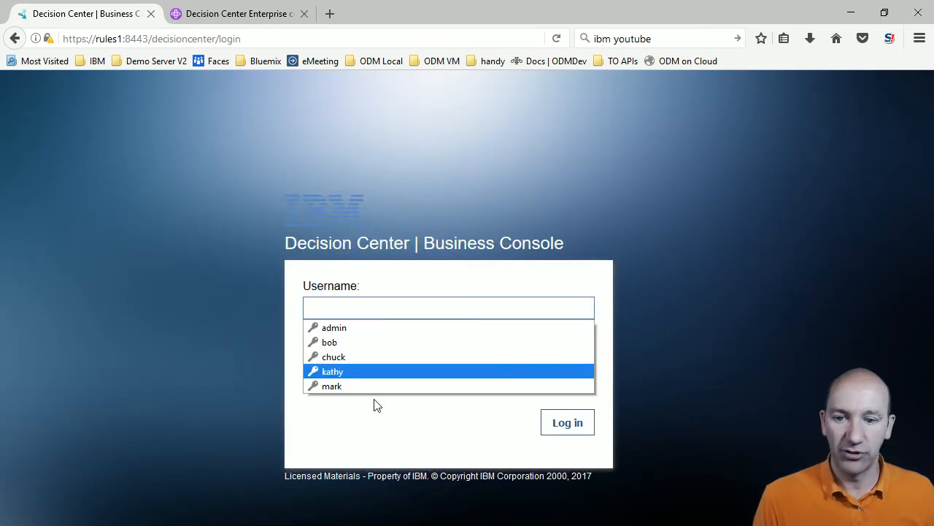
left_click(369, 329)
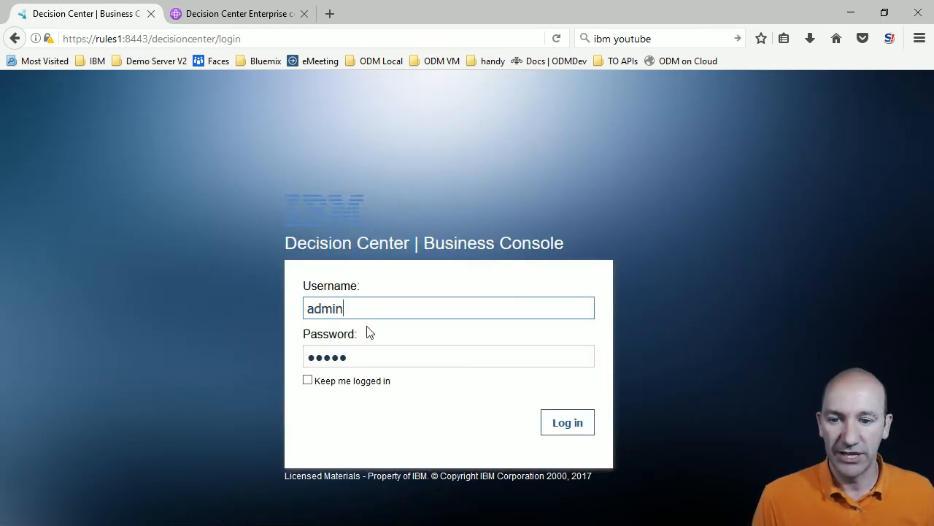
left_click(551, 428)
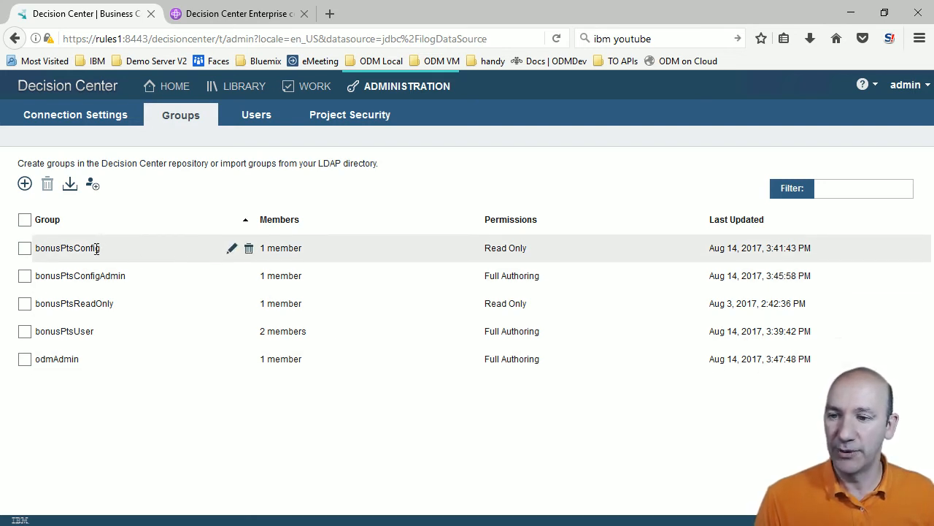
Step: Review the permission options available for the bonusPtsConfig group, including Custom, and close the group without changes
left_click(232, 249)
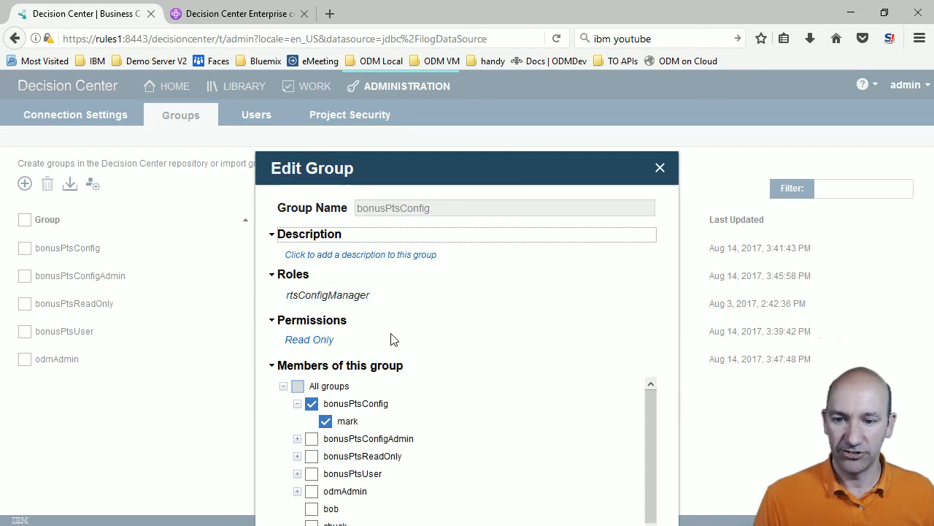
left_click(320, 340)
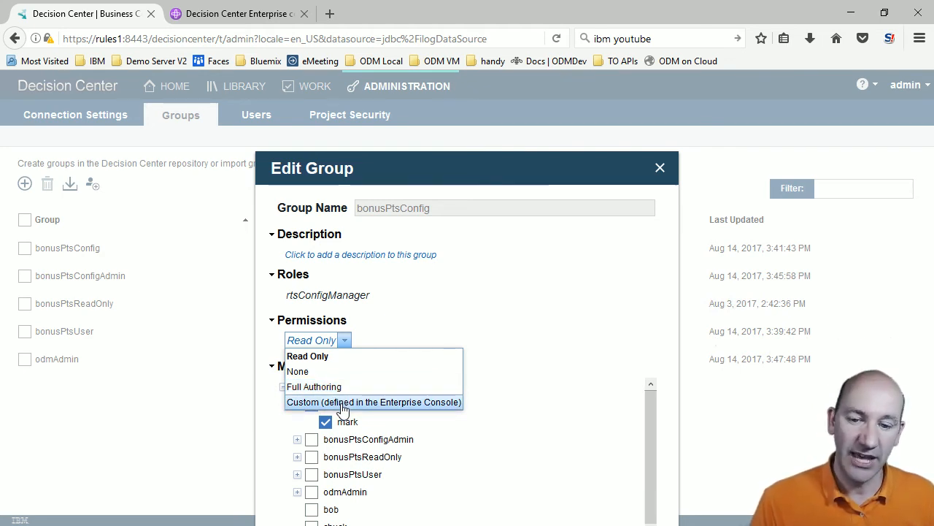
left_click(446, 300)
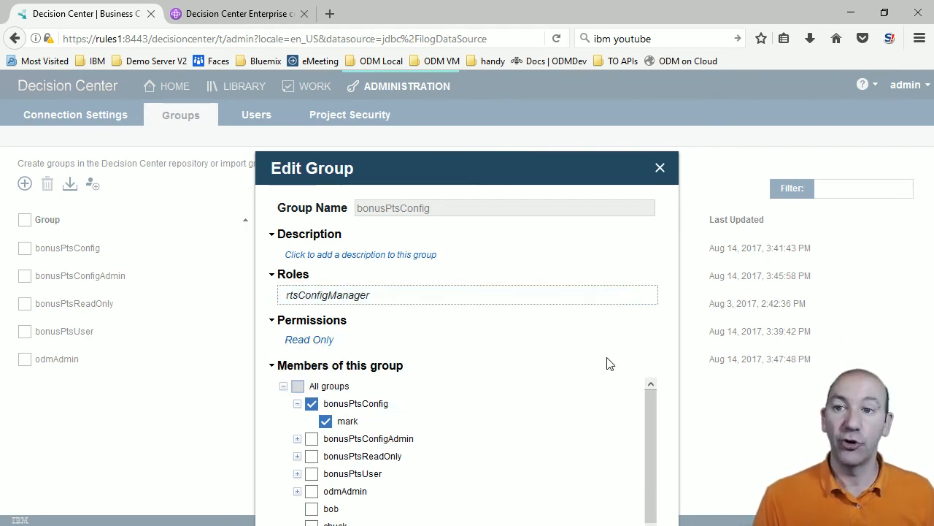
left_click(659, 168)
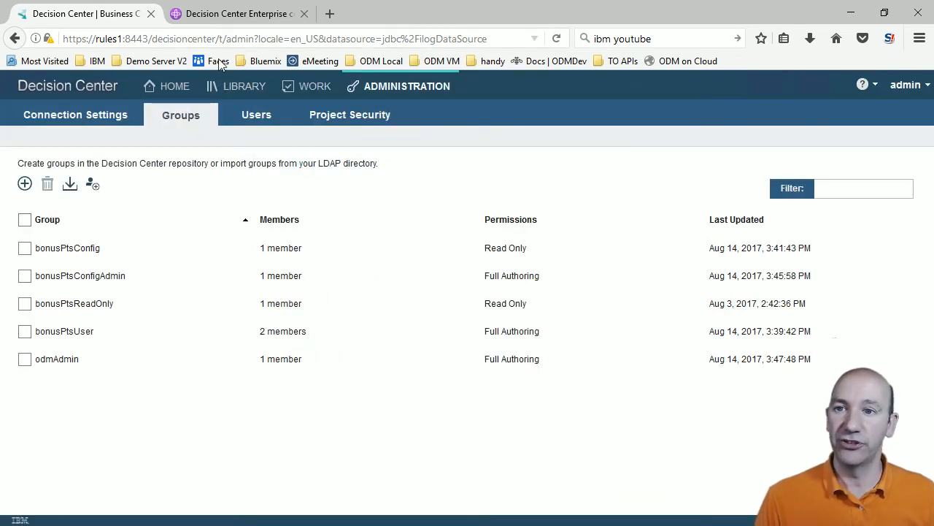
Step: Switch to the Decision Center Enterprise console, reload it and choose to work on the governed BonusPts decision service's Initial Release
left_click(224, 16)
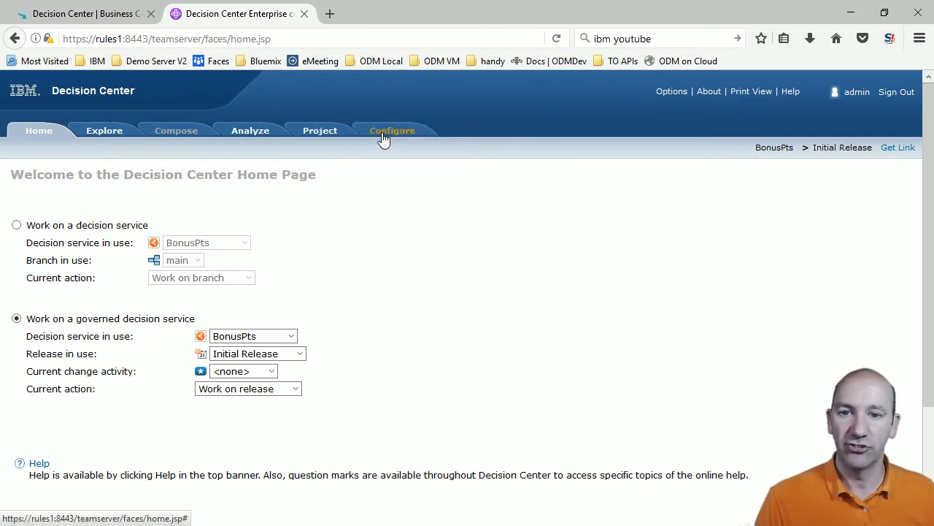
left_click(384, 138)
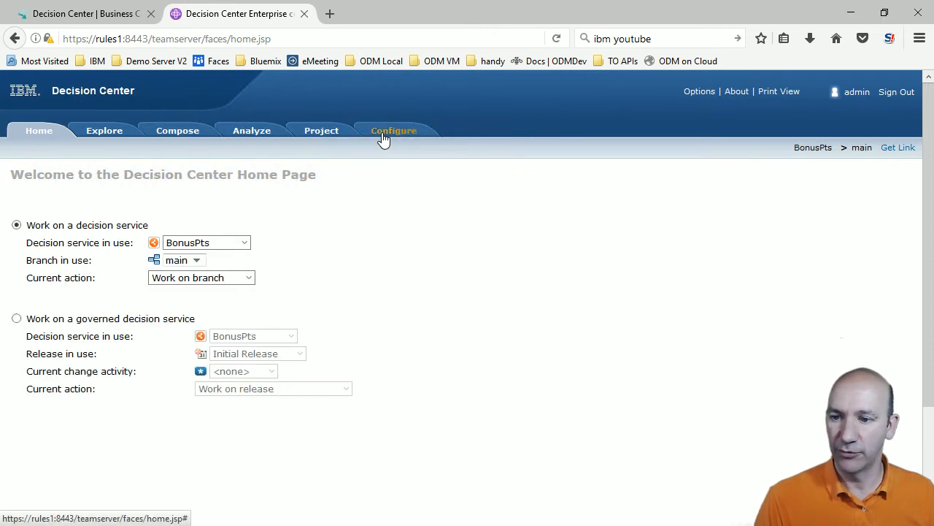
left_click(559, 41)
left_click(430, 292)
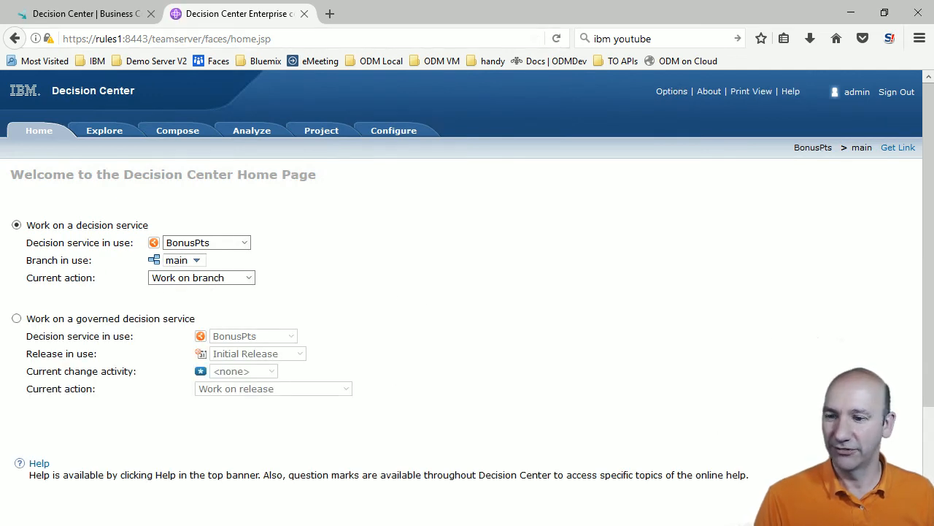
left_click(21, 319)
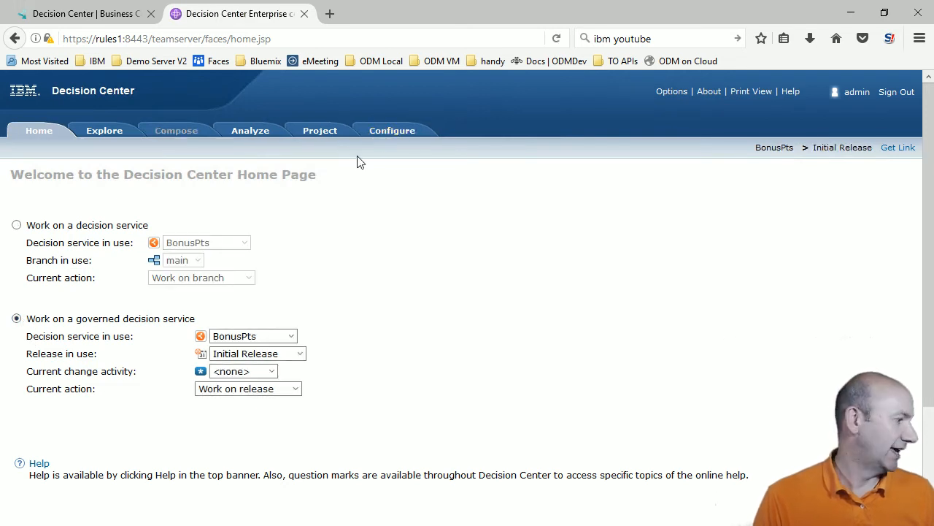
Step: Open the security permissions editor for the bonusPtsConfig group and review which groups can be edited
left_click(401, 133)
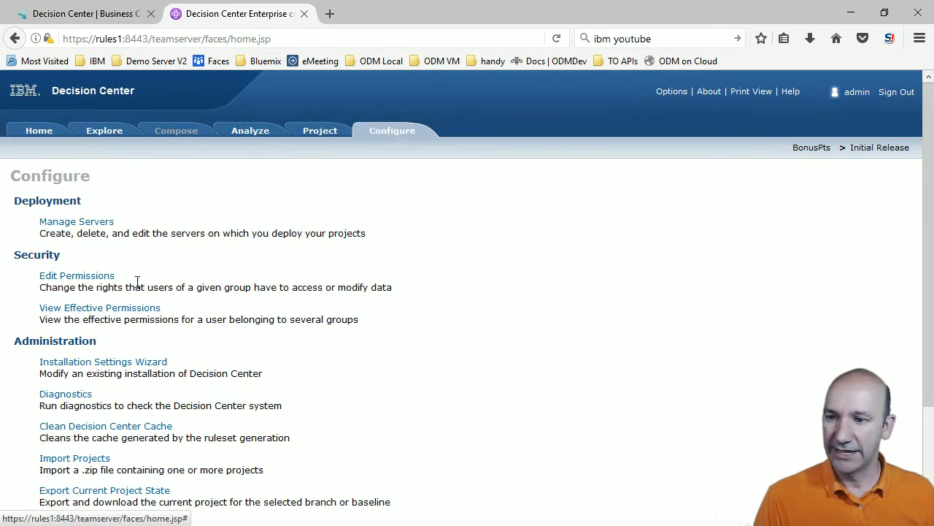
left_click(94, 279)
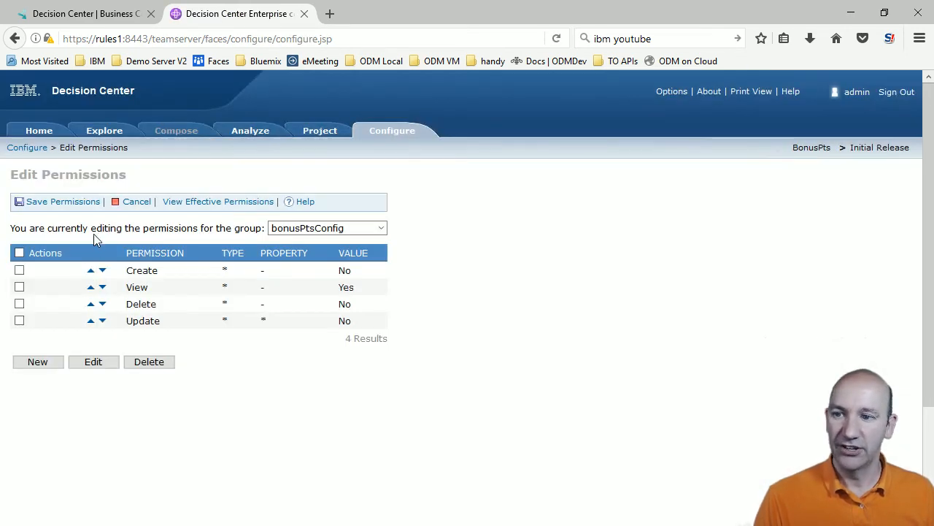
left_click(379, 228)
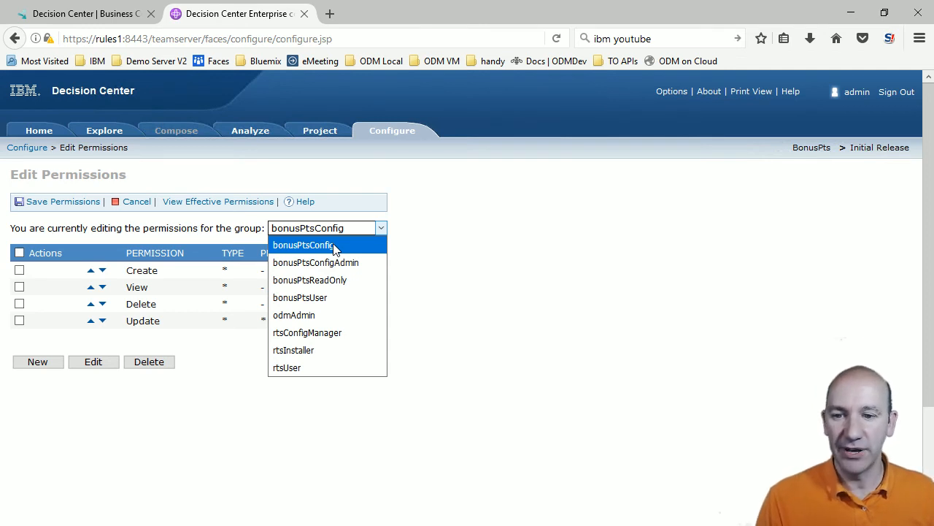
left_click(482, 216)
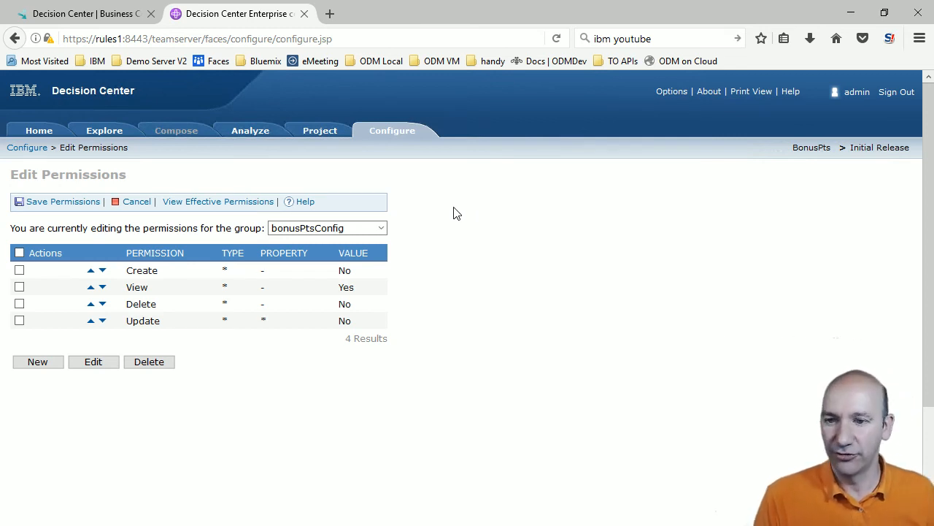
Step: View the effective permissions of the bonusPtsConfig group for every artifact type and property
left_click(229, 209)
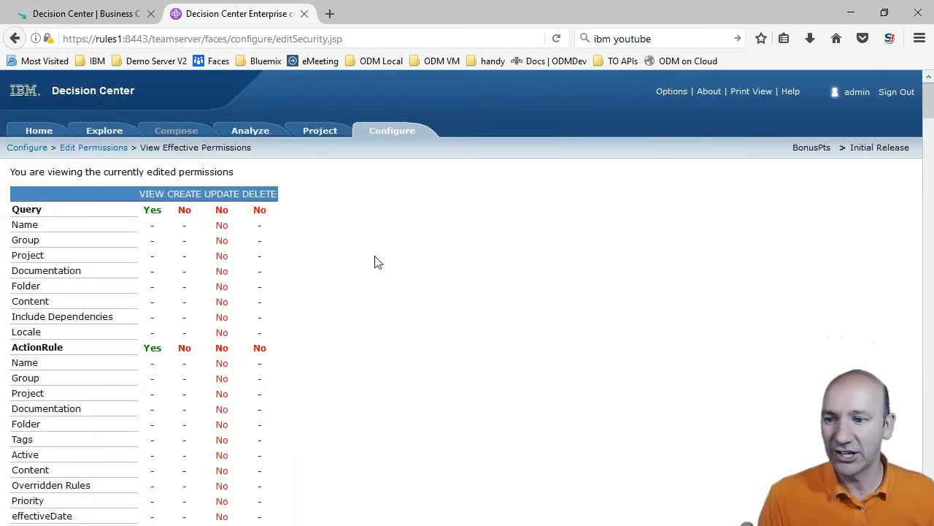
scroll(373, 260, "down", 15)
scroll(369, 262, "down", 20)
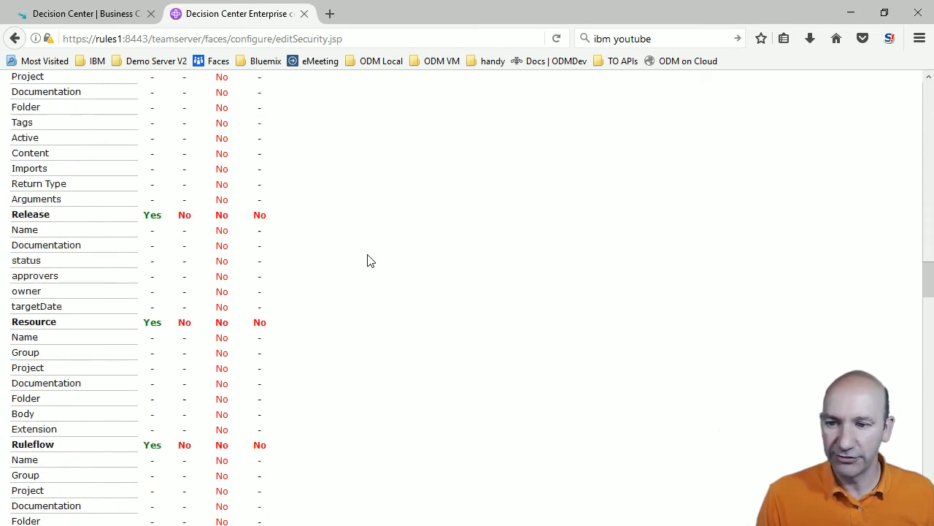
scroll(361, 265, "down", 10)
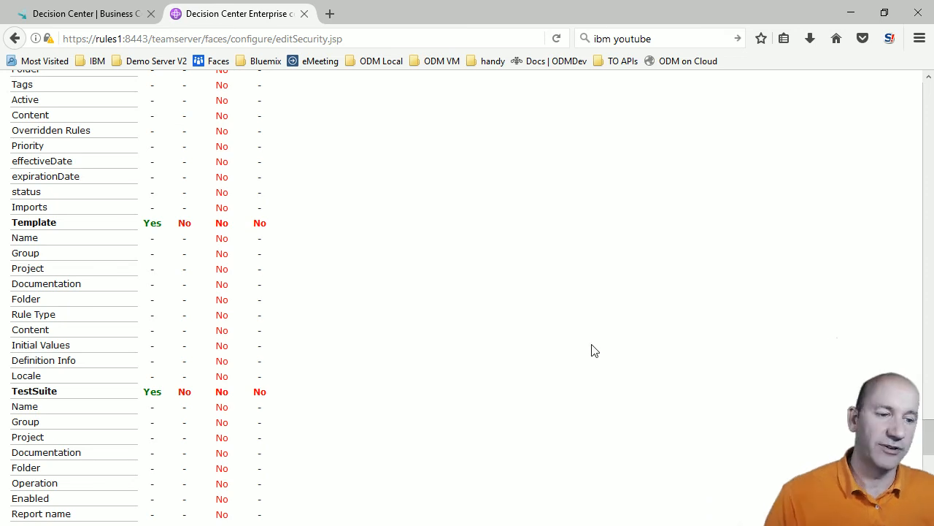
left_click_drag(930, 437, 928, 98)
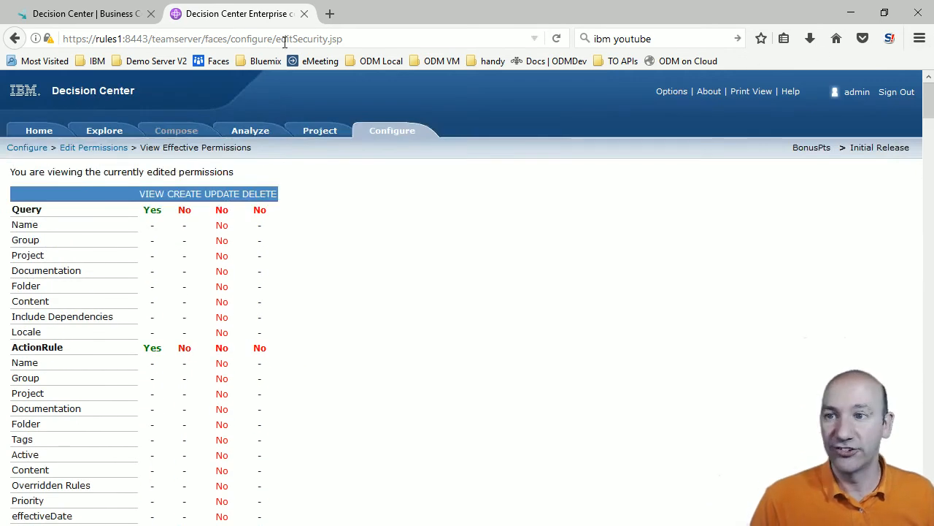
Step: Return to the Business console and open the main branch of the BonusPts decision service from the library
left_click(71, 18)
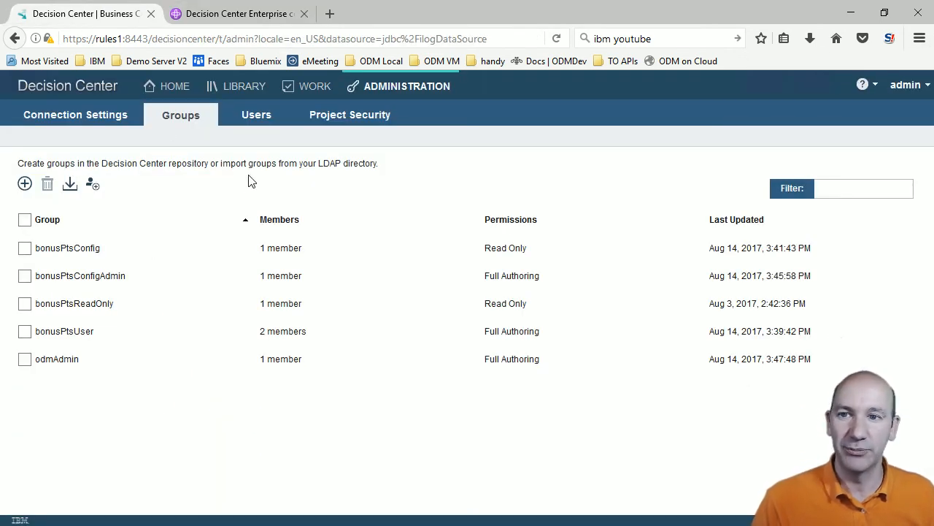
left_click(240, 90)
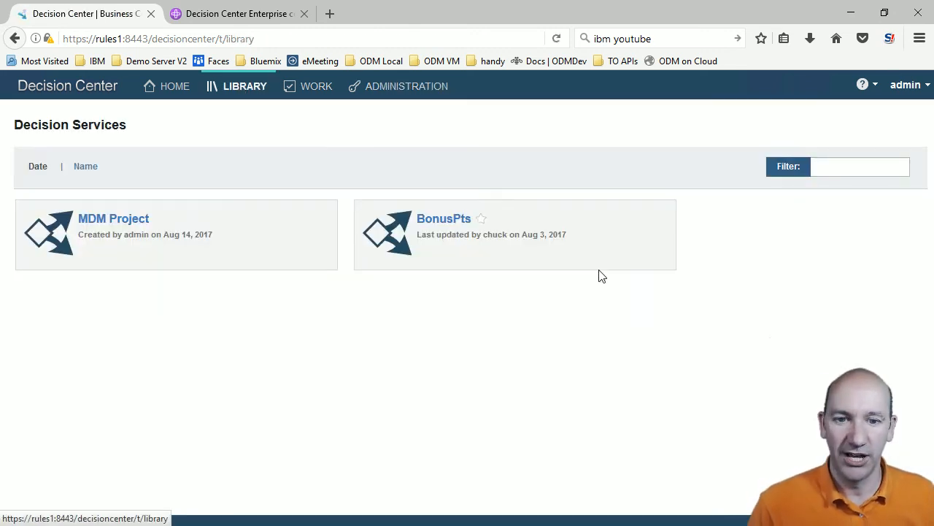
mouse_move(577, 282)
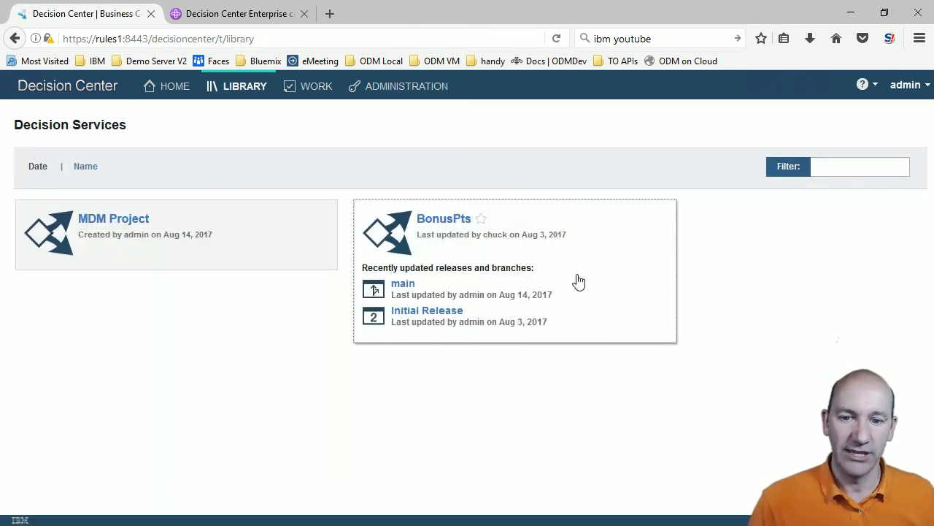
left_click(406, 284)
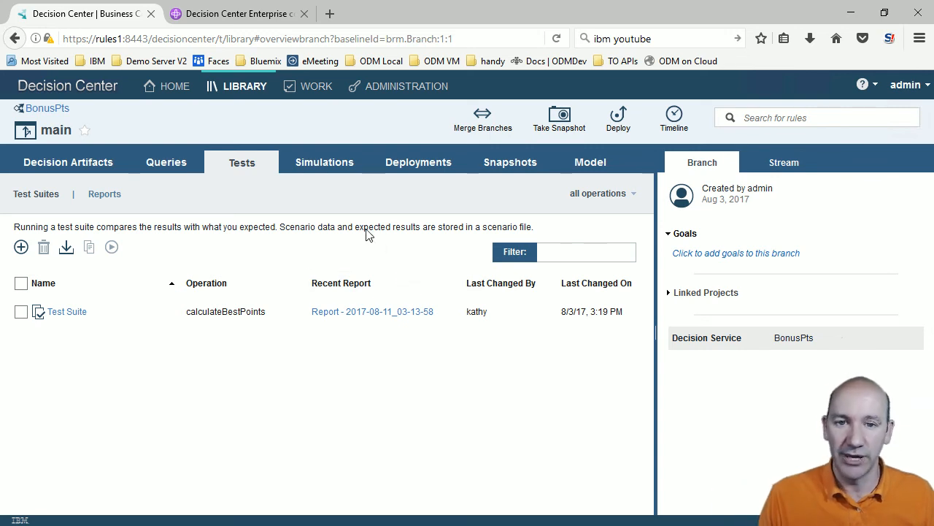
Step: Remove all groups from the enforced security of the BonusPts main branch, and check the branch's availability to admin in the library
left_click(383, 91)
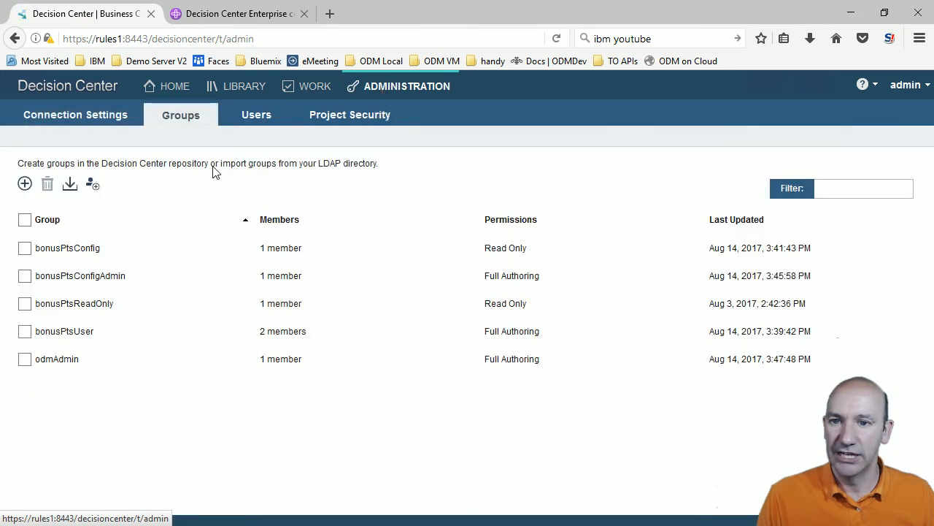
left_click(320, 114)
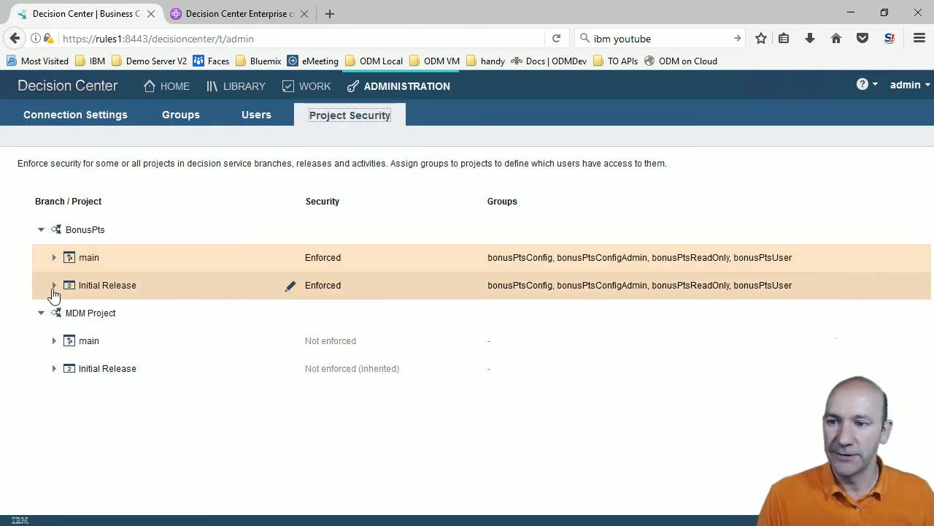
left_click(294, 264)
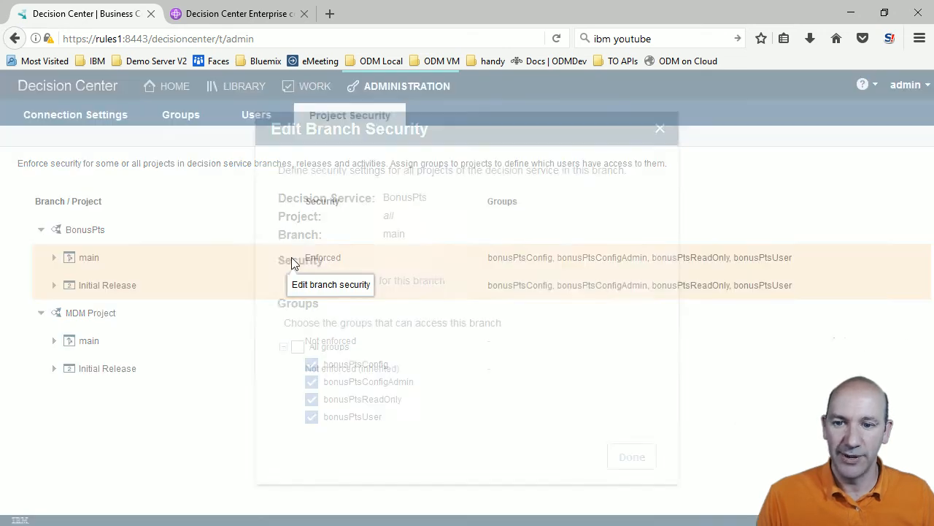
left_click(297, 346)
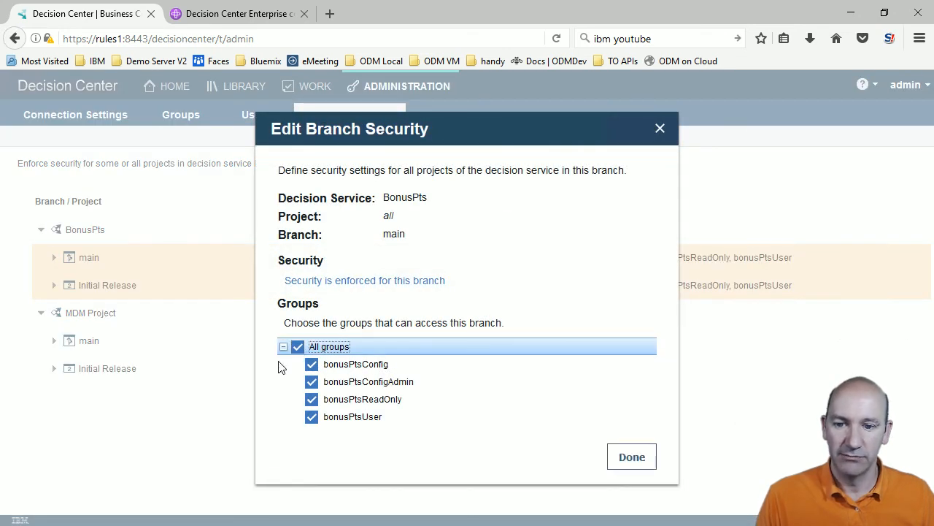
left_click(295, 348)
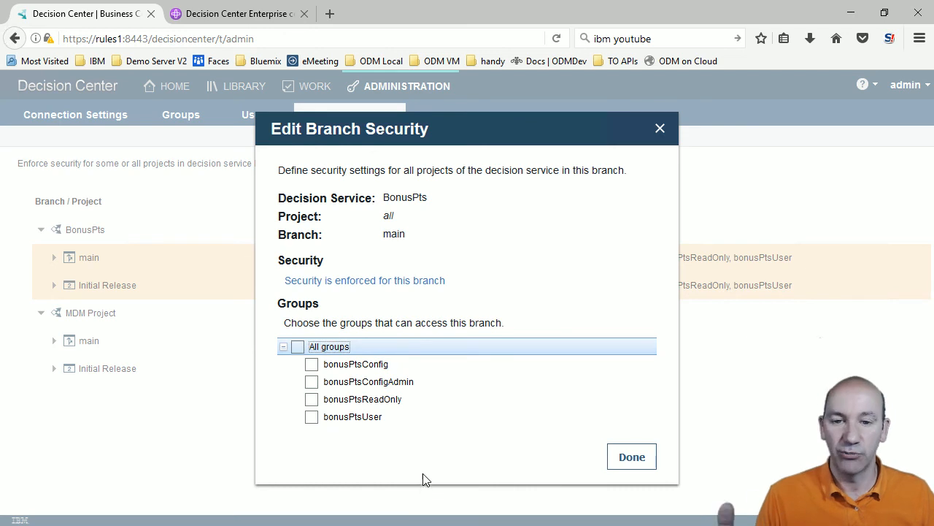
left_click(645, 468)
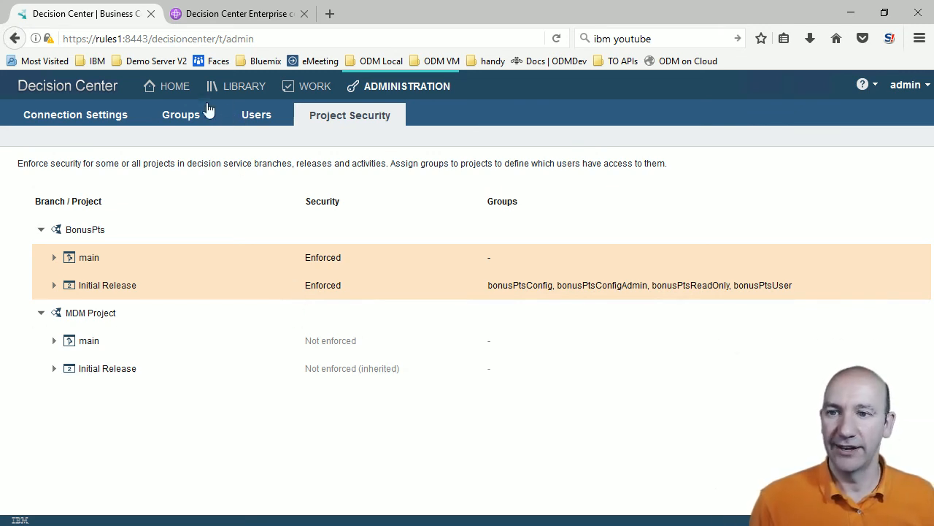
left_click(246, 87)
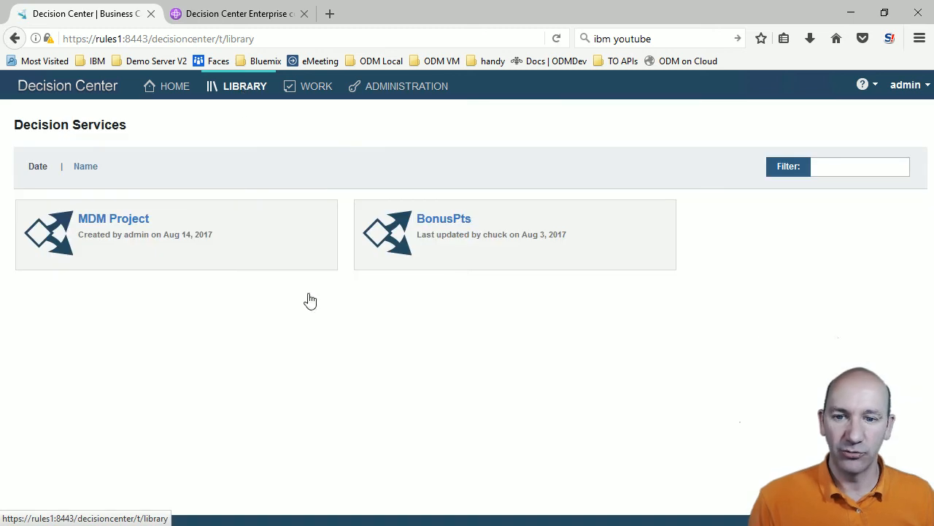
mouse_move(599, 265)
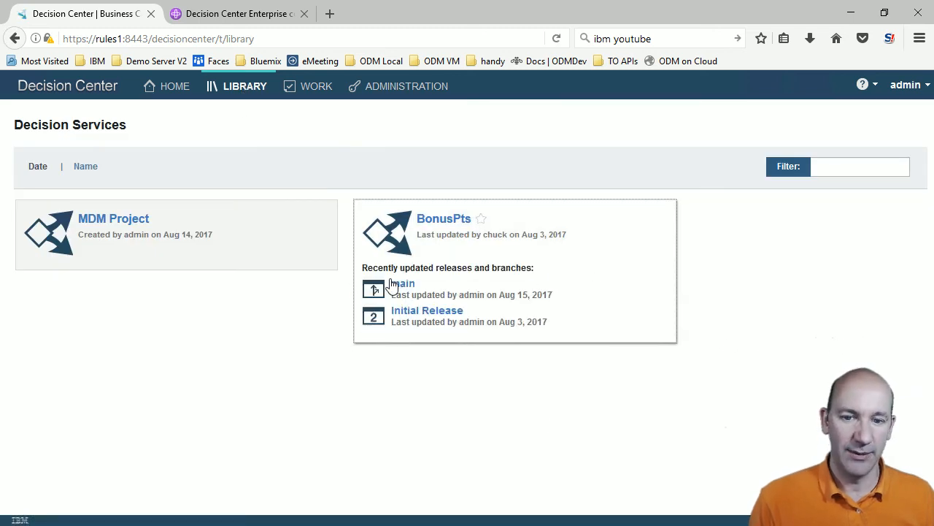
Step: Log out of the admin account and log in with another user's username and account password, saving the login in the browser
left_click(916, 85)
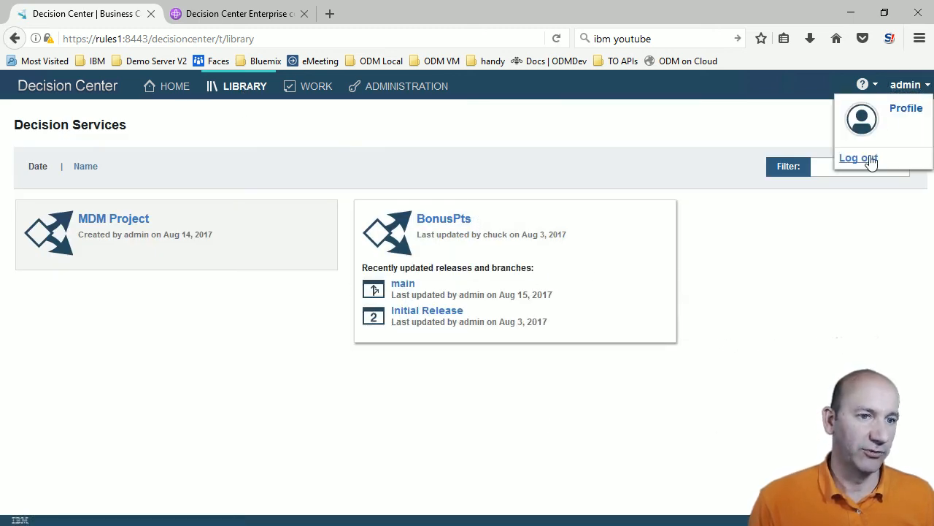
left_click(859, 158)
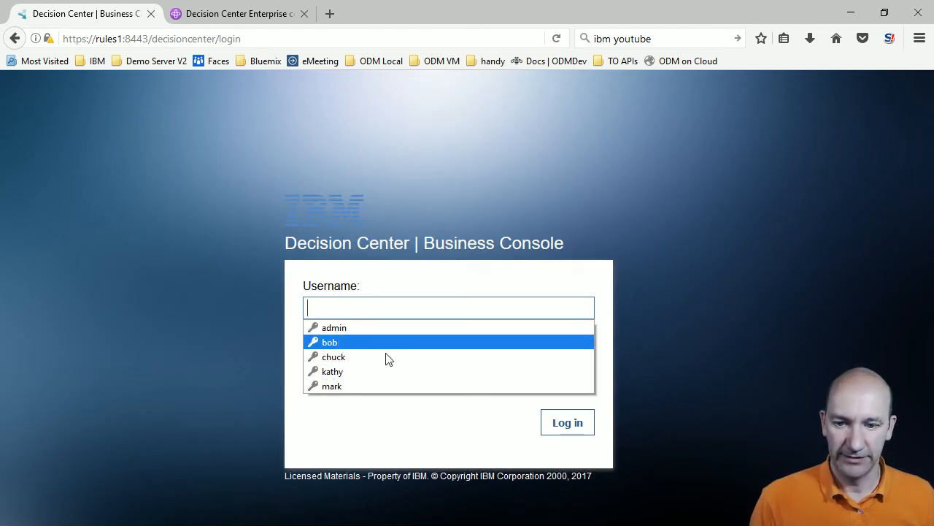
left_click(391, 311)
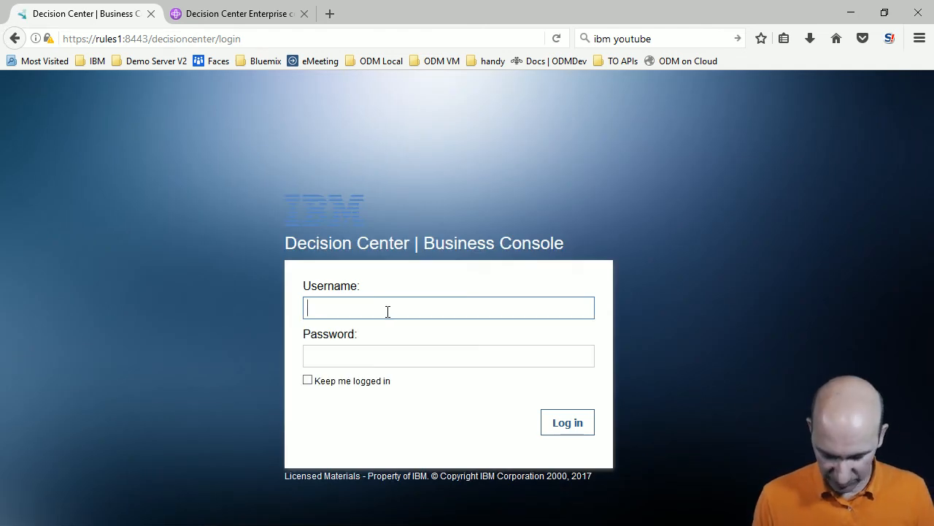
type("tony")
key("Tab")
type("t")
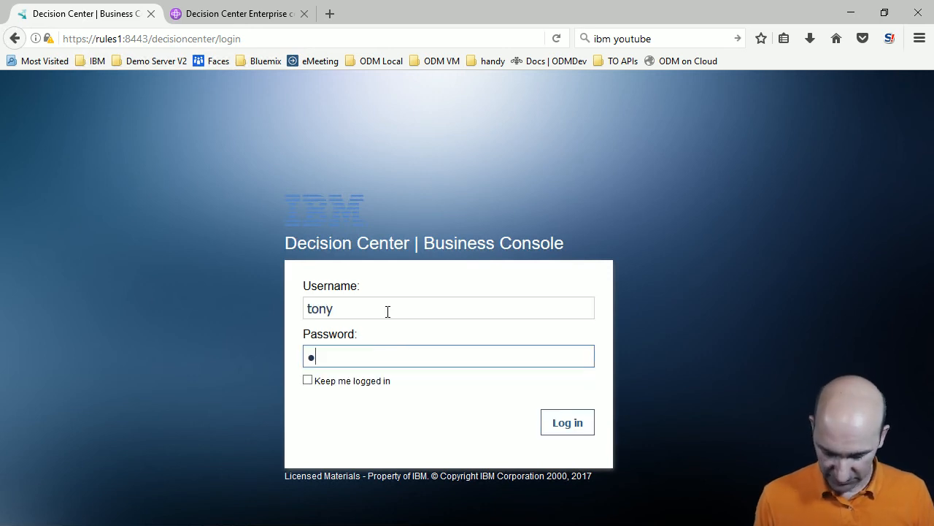
type("********")
key("Return")
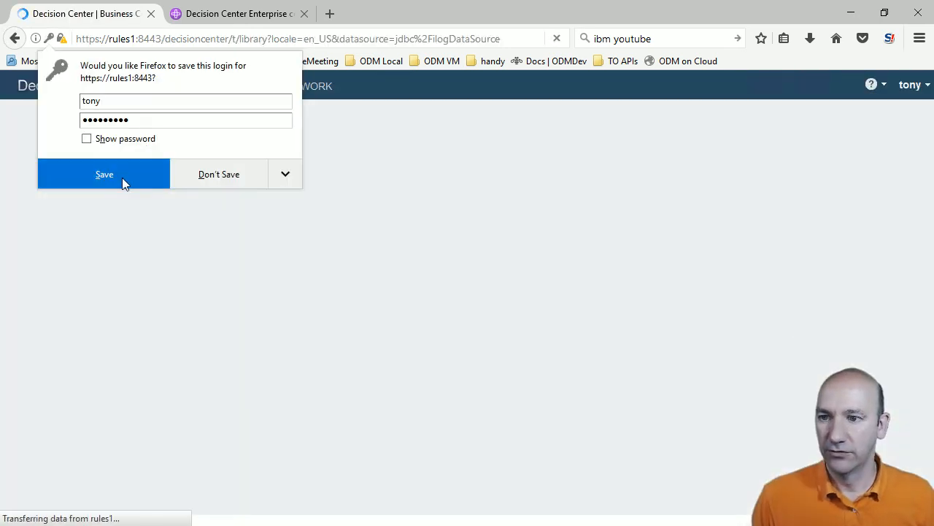
left_click(122, 178)
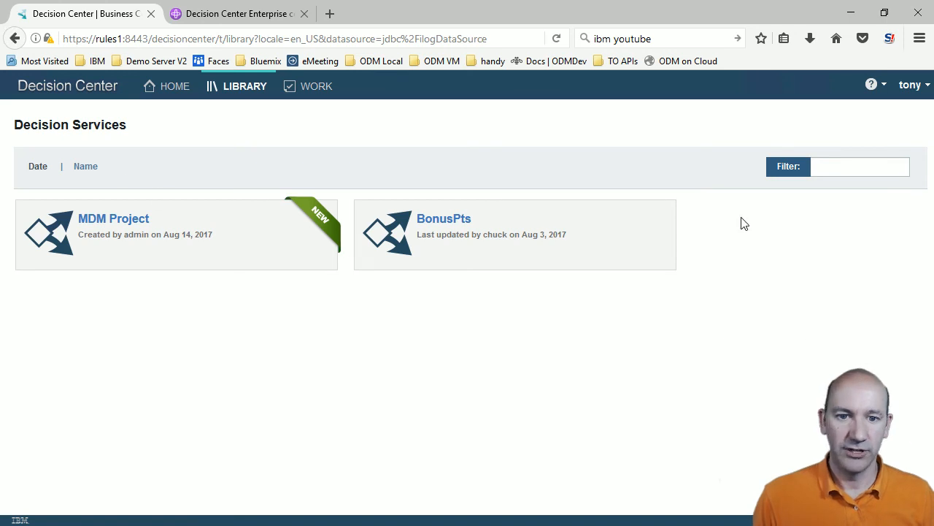
Step: Check which BonusPts releases and branches this user can access, and log back in as admin with the saved account password
mouse_move(600, 233)
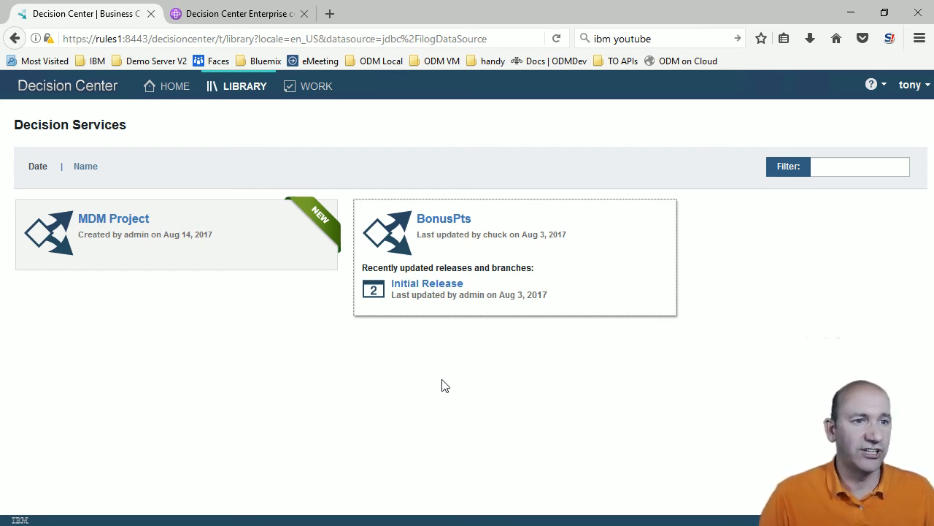
left_click(921, 92)
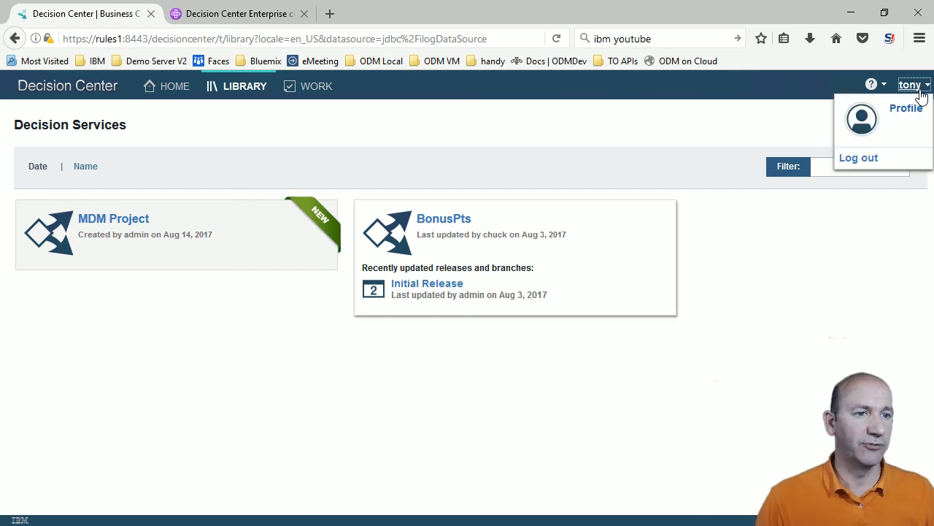
left_click(880, 166)
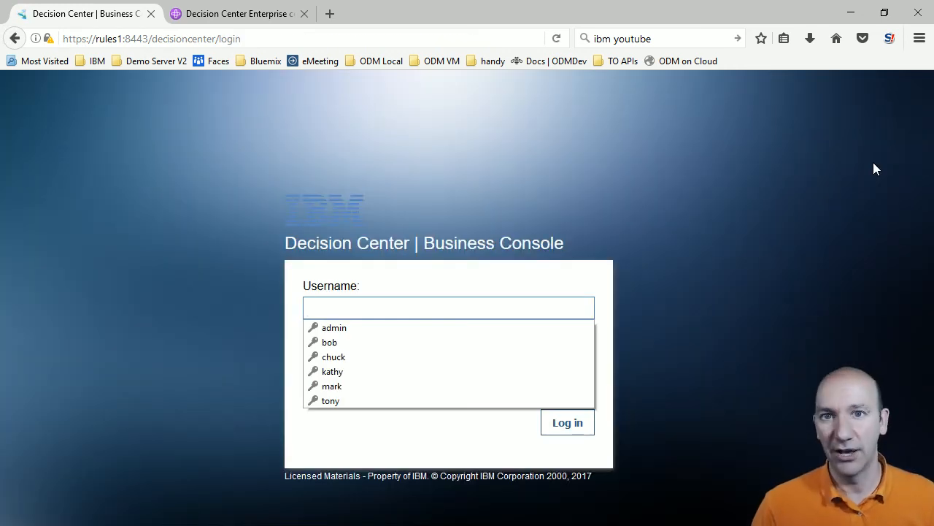
left_click(383, 328)
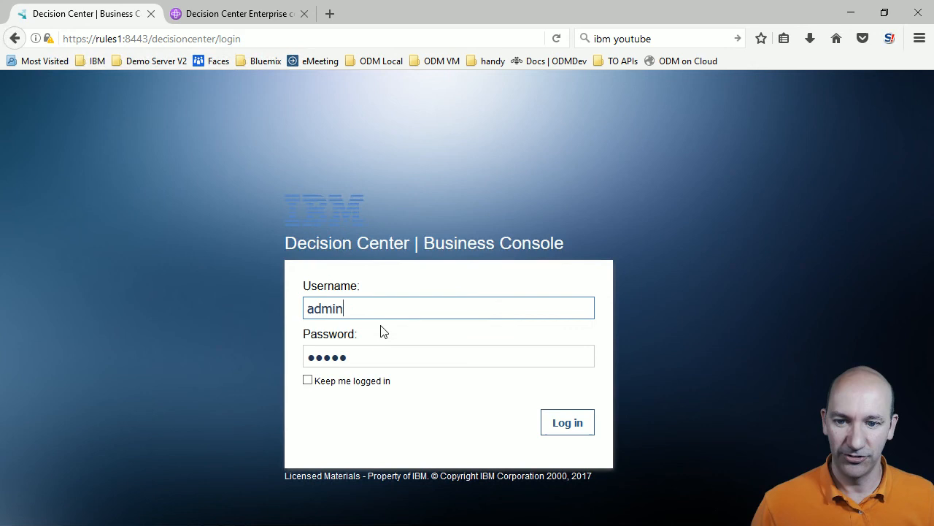
left_click(569, 431)
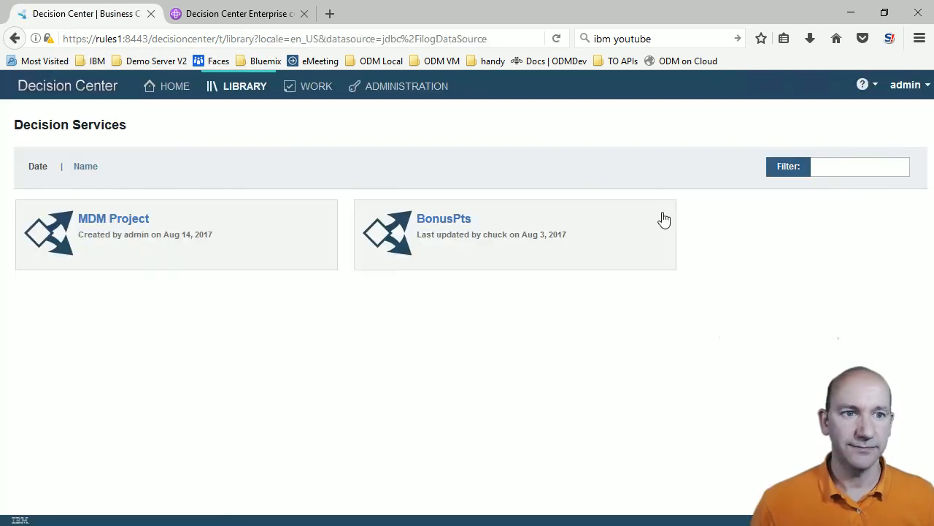
Step: Open the ldap server connection from the administration connection settings to view its LDAP configuration
left_click(403, 87)
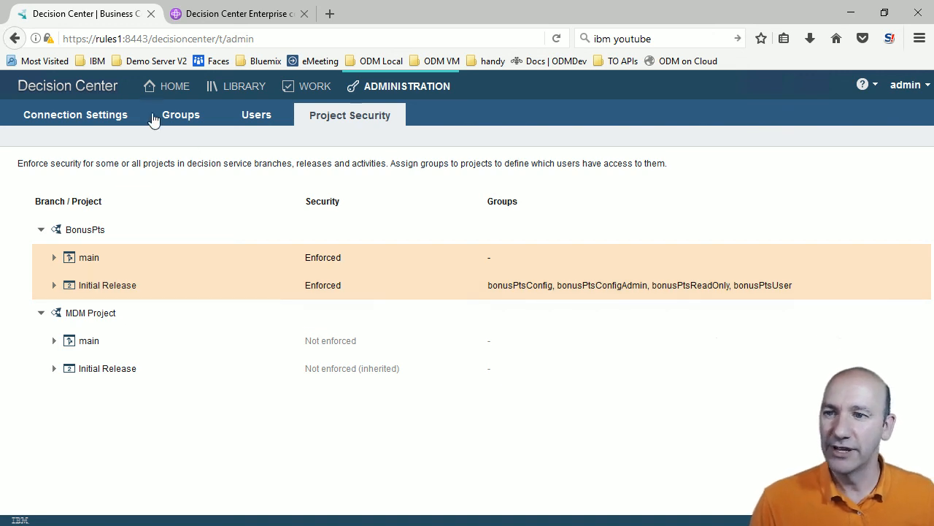
left_click(68, 117)
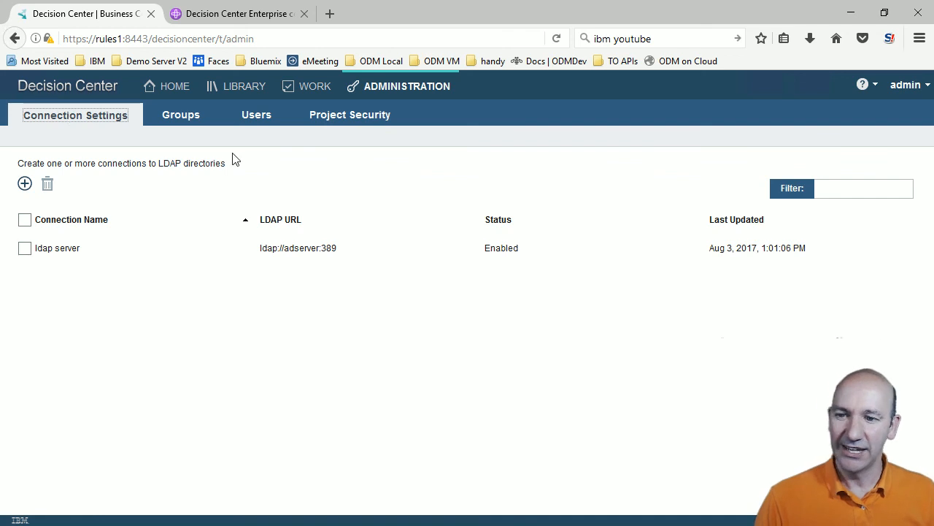
left_click(232, 250)
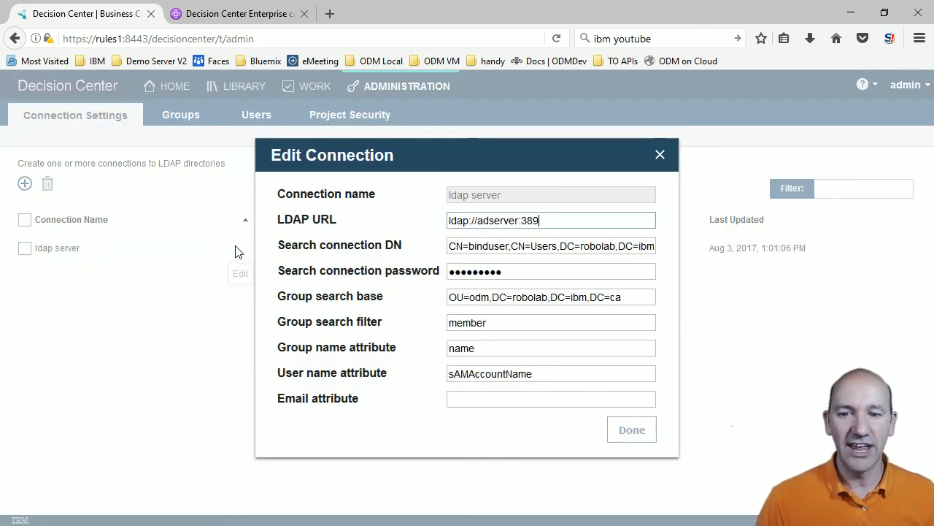